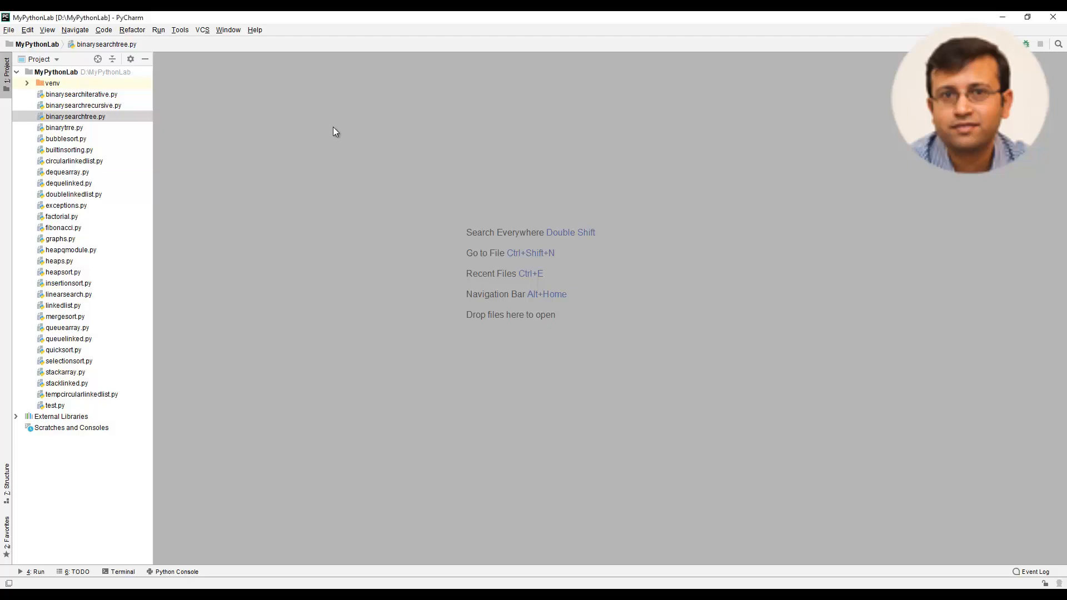
Create a new Python file named bfs in the MyPythonLab project root
right_click(72, 72)
mouse_move(117, 79)
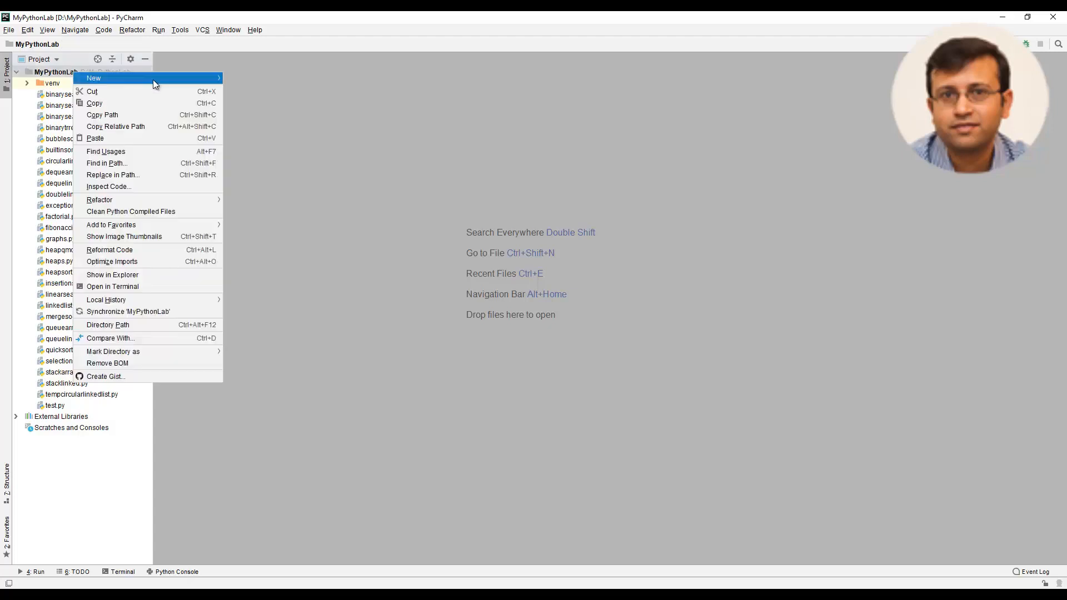
left_click(251, 126)
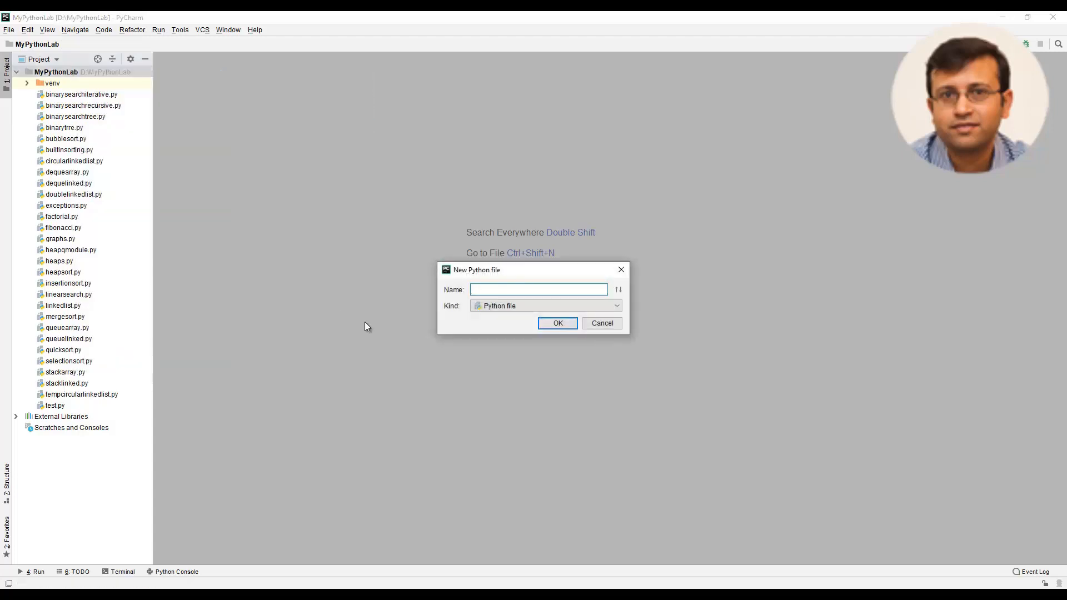
type("b")
type("fs")
key("Return")
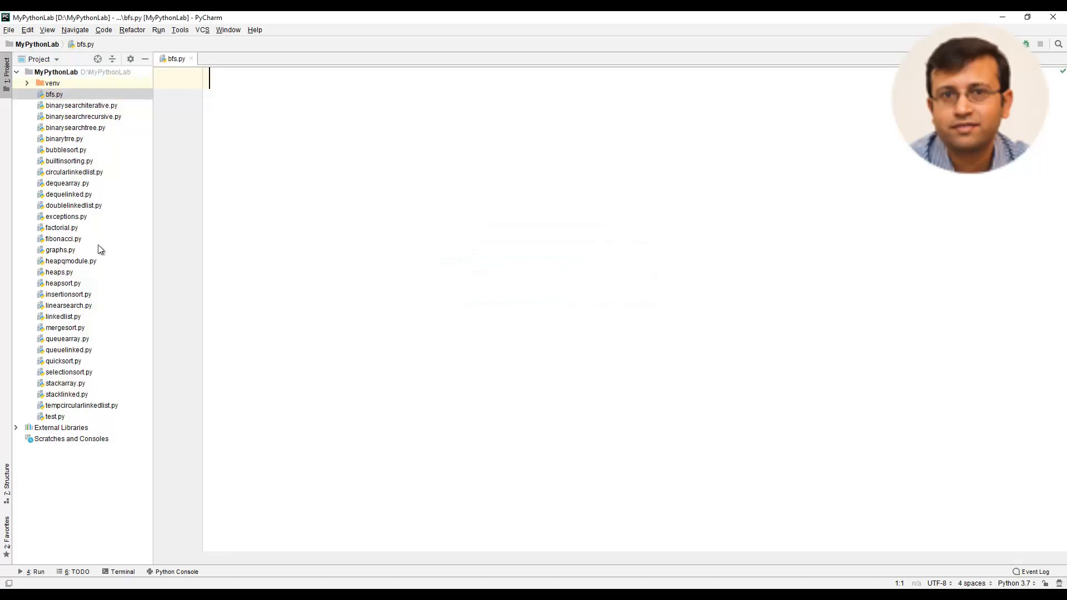
Copy all of graphs.py (Graph class and test code) and paste it into bfs.py
double_click(60, 250)
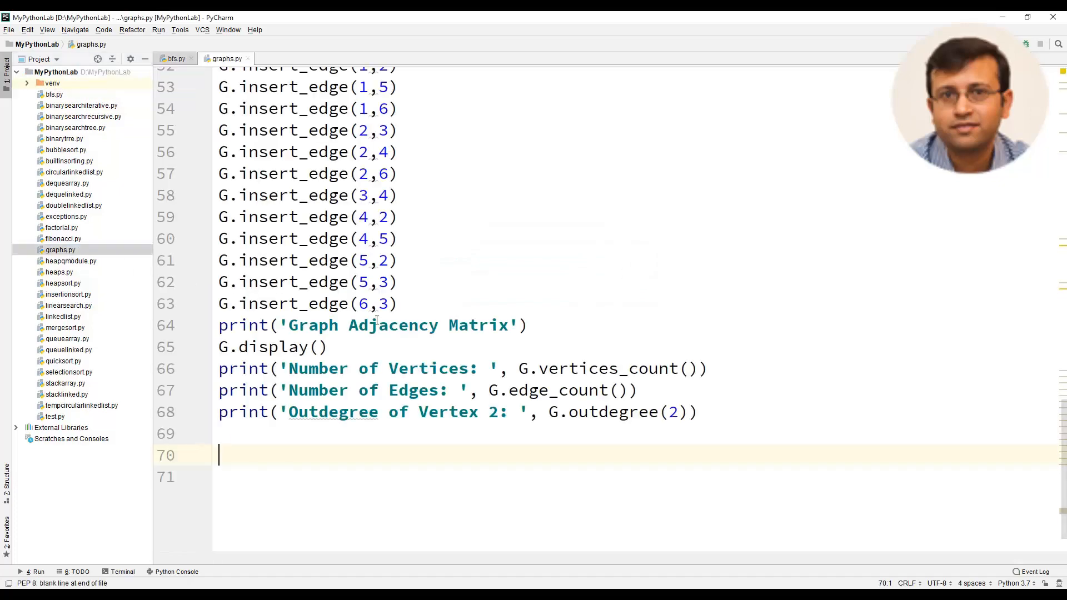
scroll(501, 333, "up", 5)
scroll(501, 334, "up", 10)
key("ctrl+a")
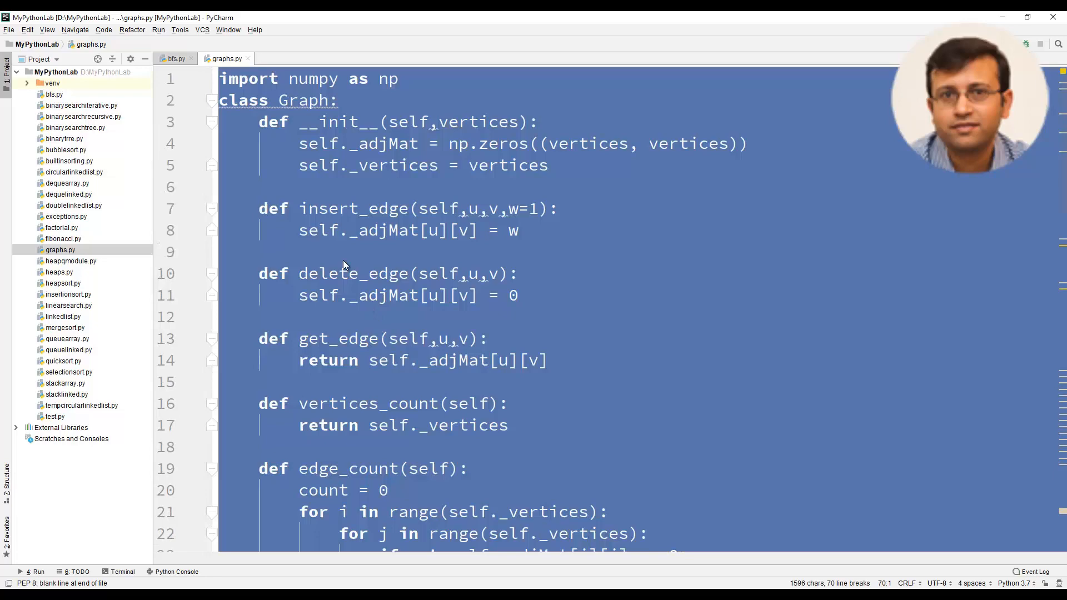
key("ctrl+c")
left_click(177, 59)
key("ctrl+v")
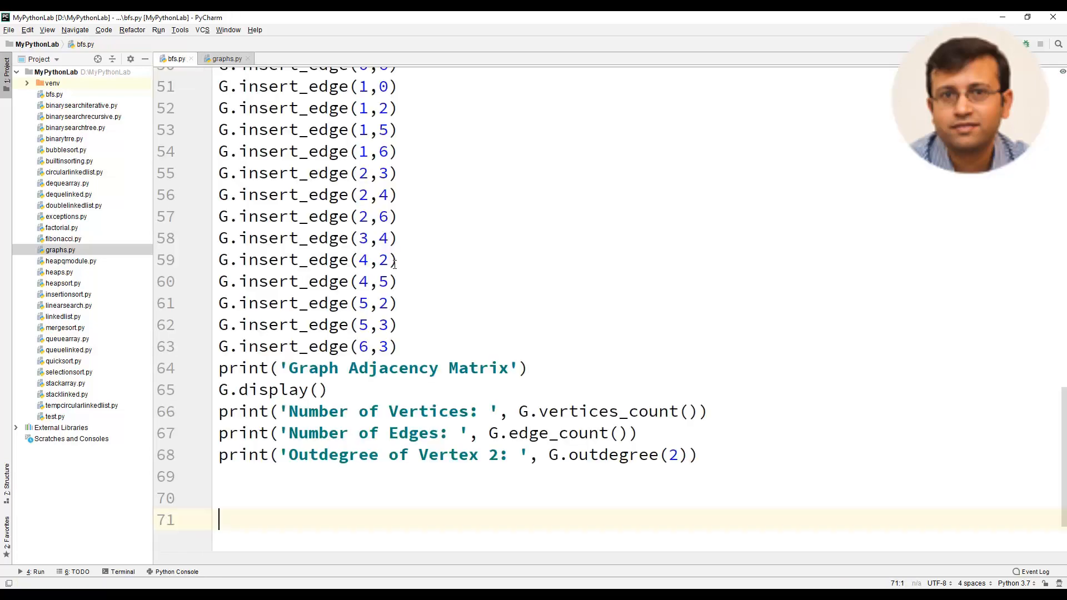
scroll(340, 269, "up", 10)
scroll(341, 269, "down", 1)
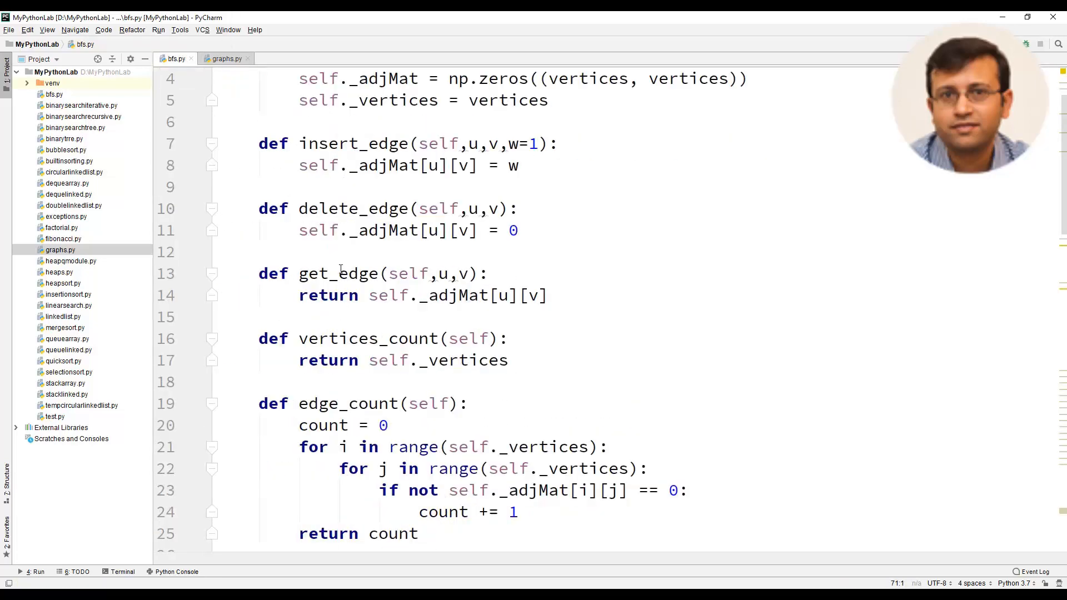
scroll(340, 269, "down", 10)
Add def BFS(self, source): after display with i = source and q = LinkedQueue()
left_click(259, 288)
type("def ")
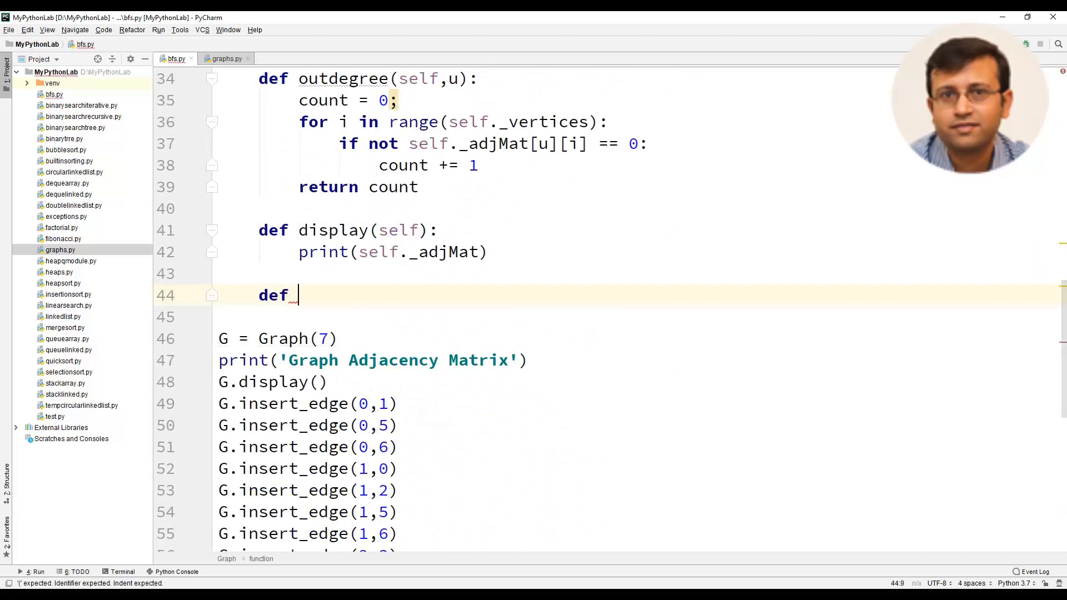
type("BFS(self")
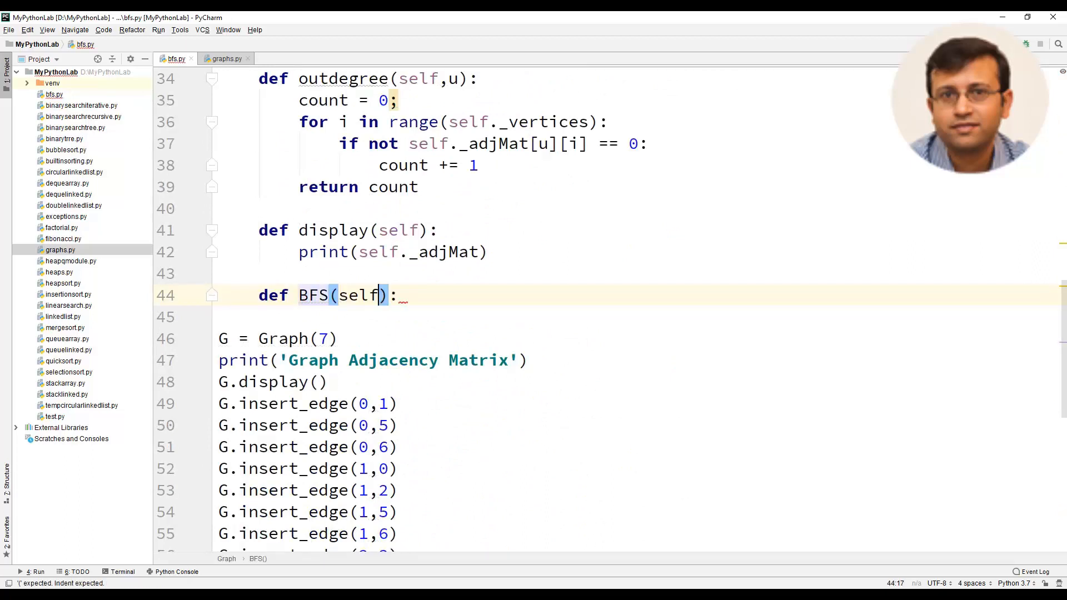
type(",")
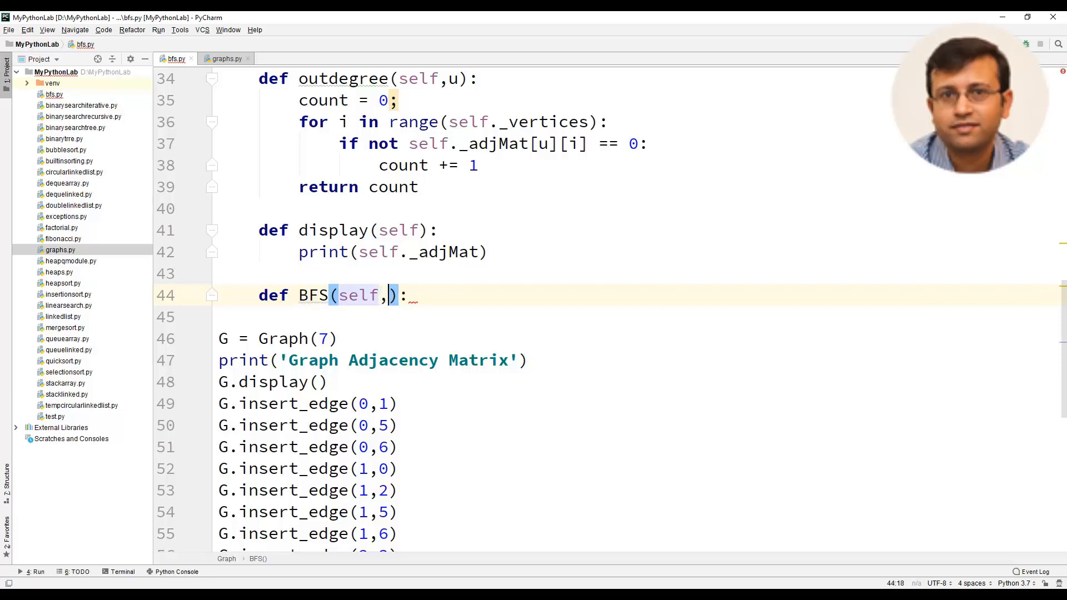
type("s")
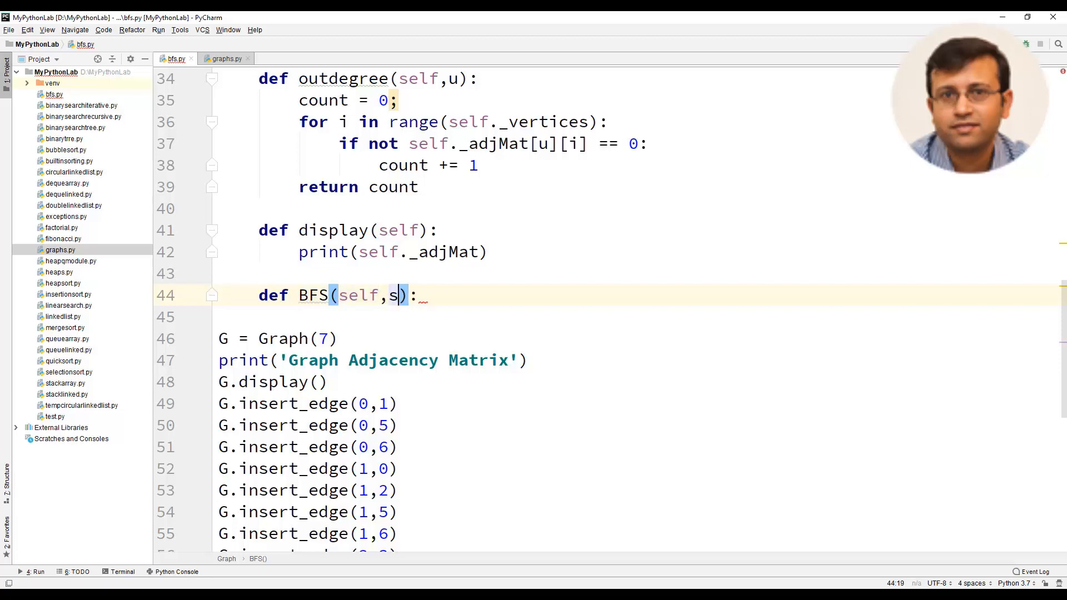
type("ource")
key("End")
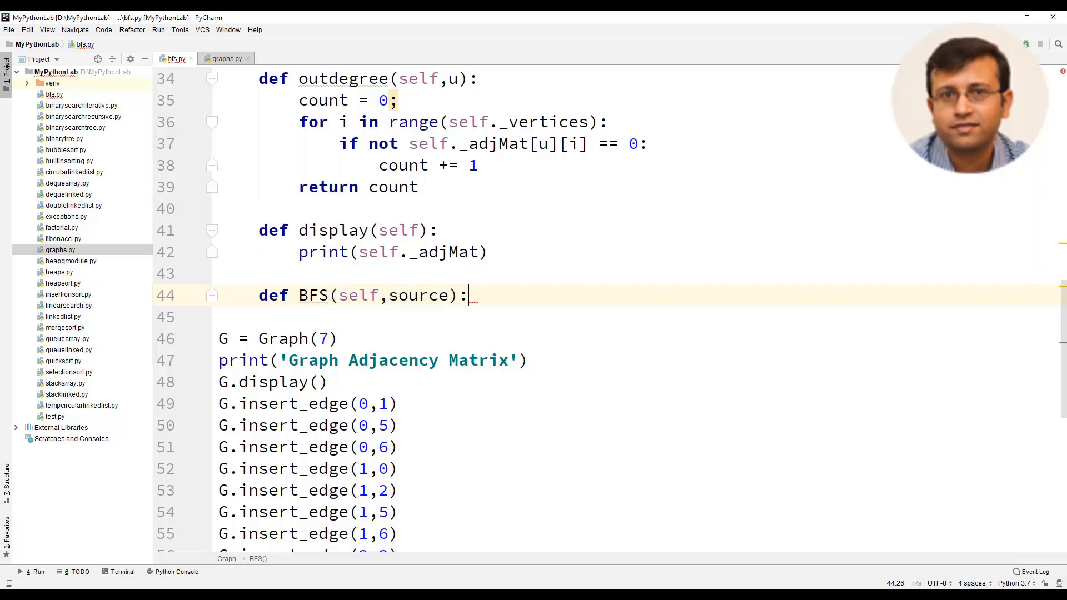
key("Return")
key("Return")
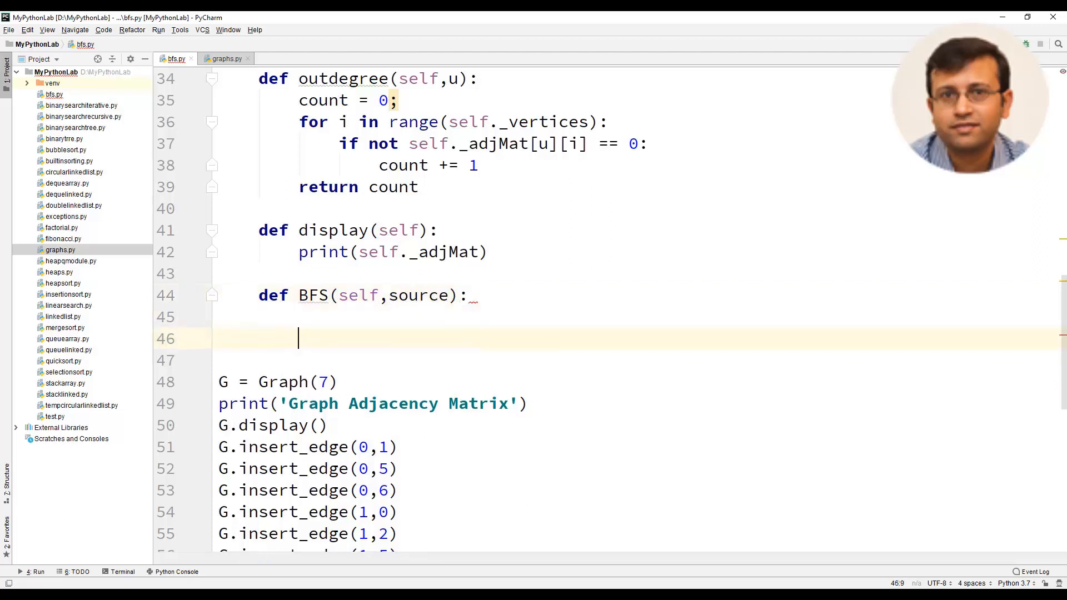
key("Return")
key("Return")
key("Return")
key("Return")
key("Up")
key("Up")
key("Up")
key("Up")
key("Up")
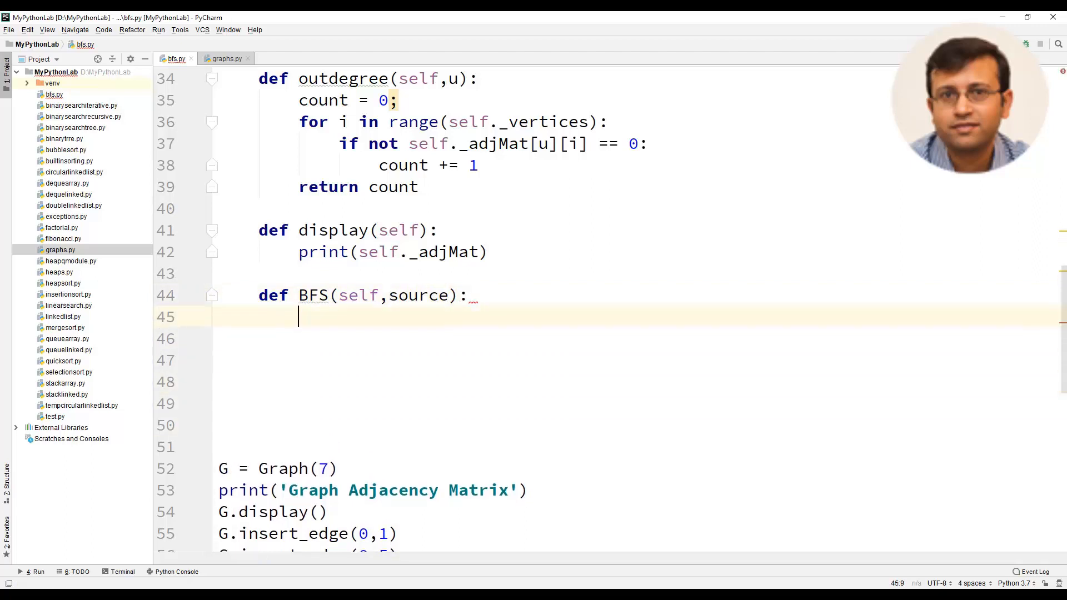
type("i = s")
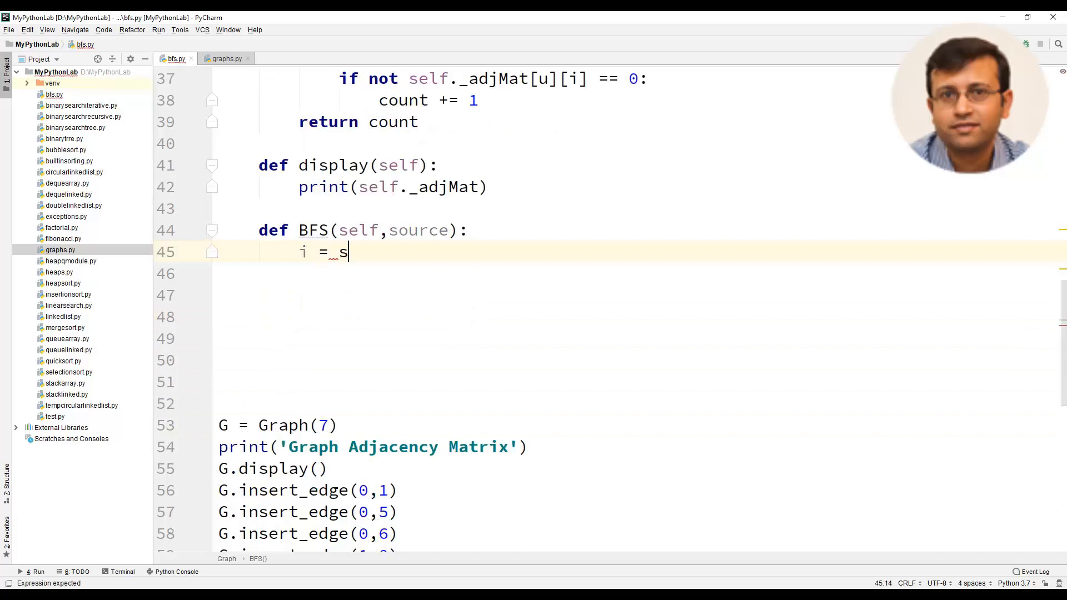
type("ource")
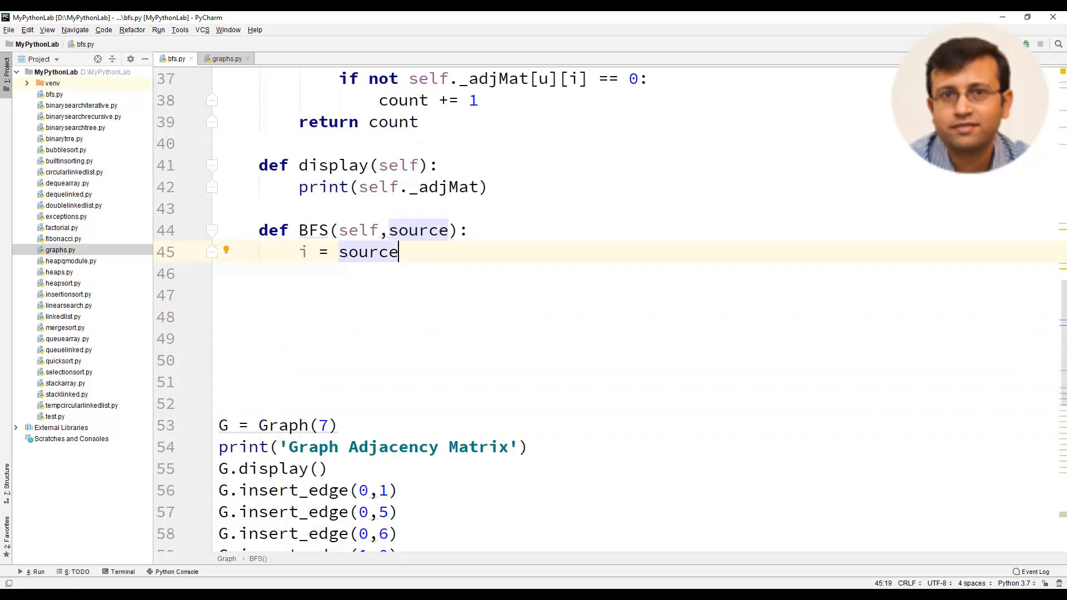
key("Return")
type("q ")
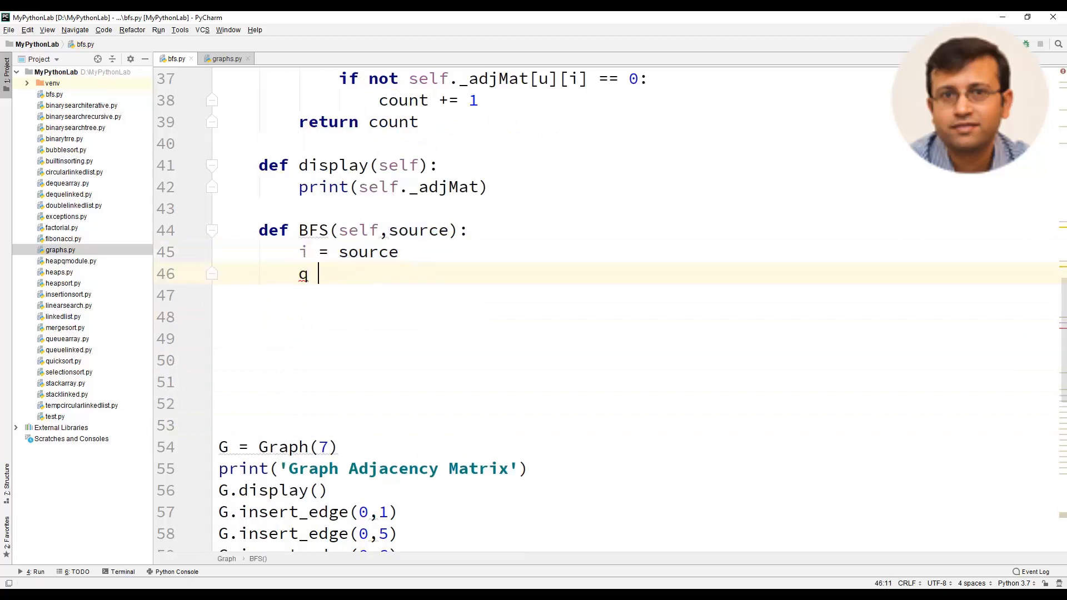
type("= Li")
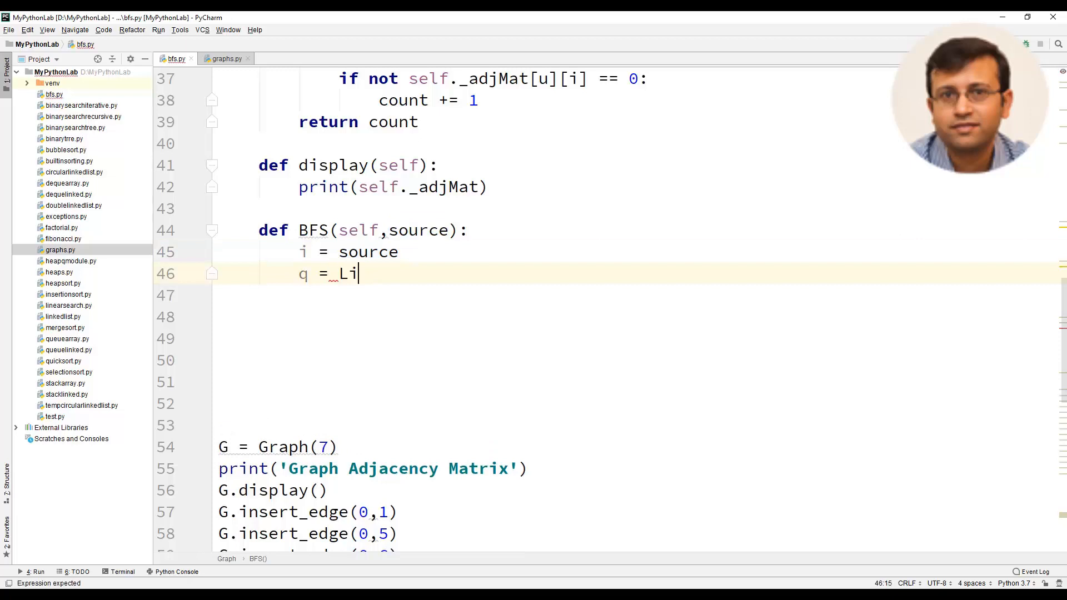
type("nkedQ")
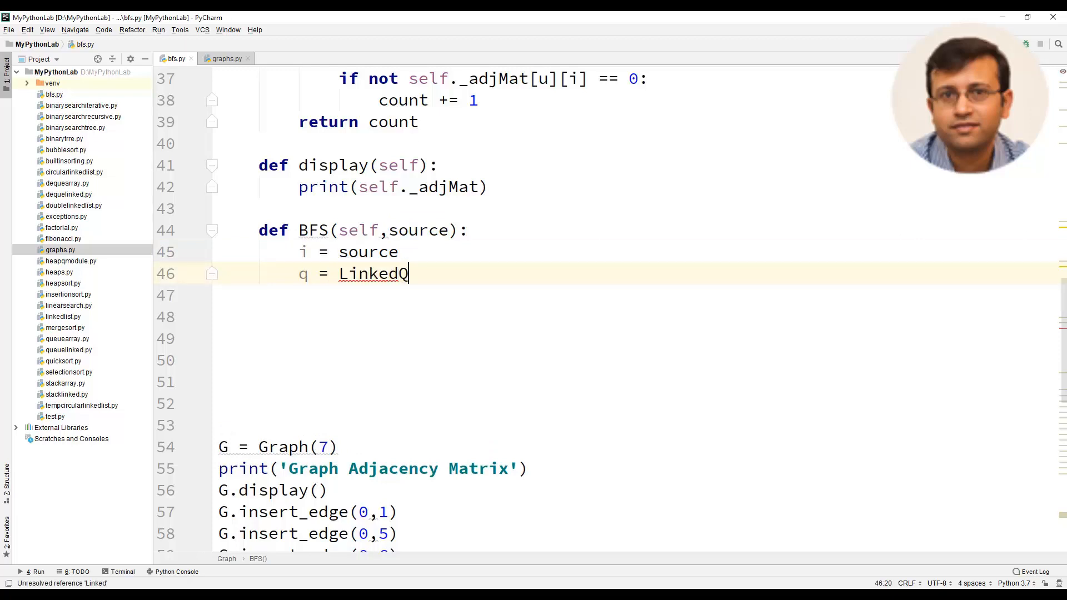
type("ueue()")
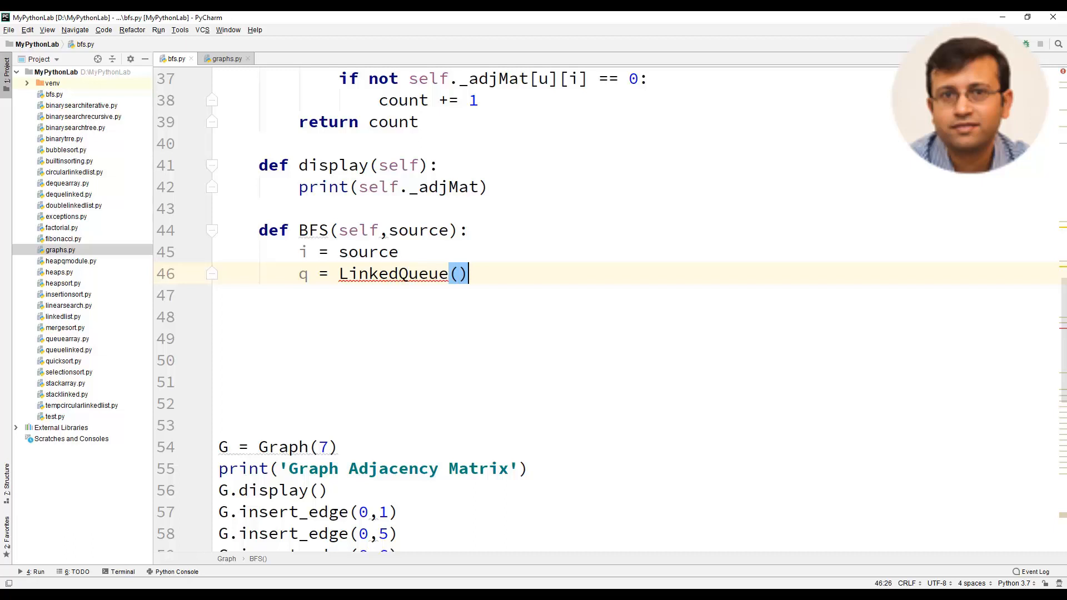
Add from queuelinked import LinkedQueue as the first line of bfs.py
key("ctrl+Home")
type("ro")
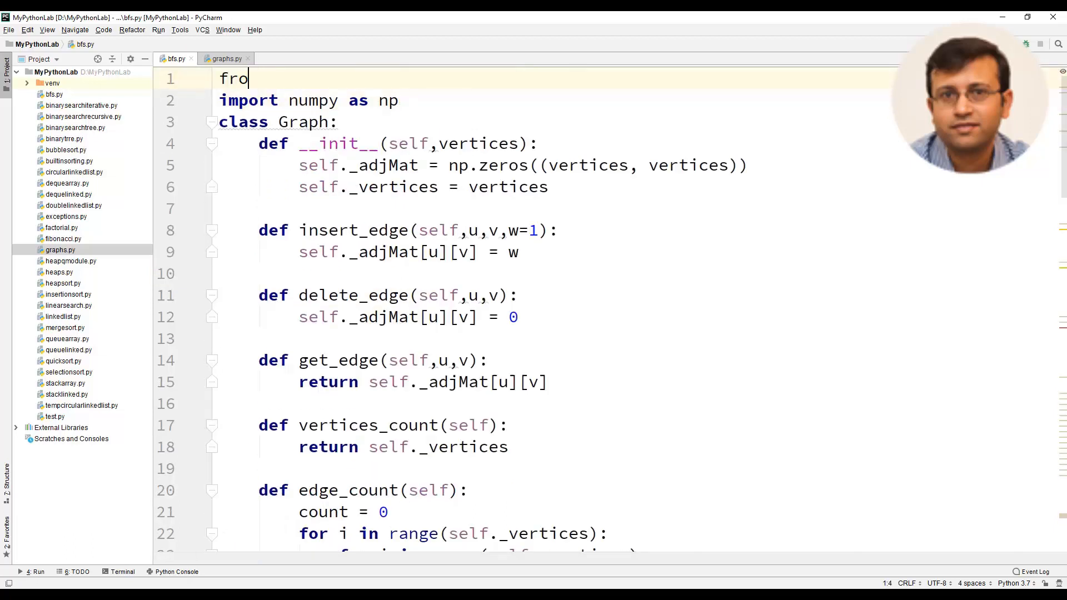
type("m queuelinked i")
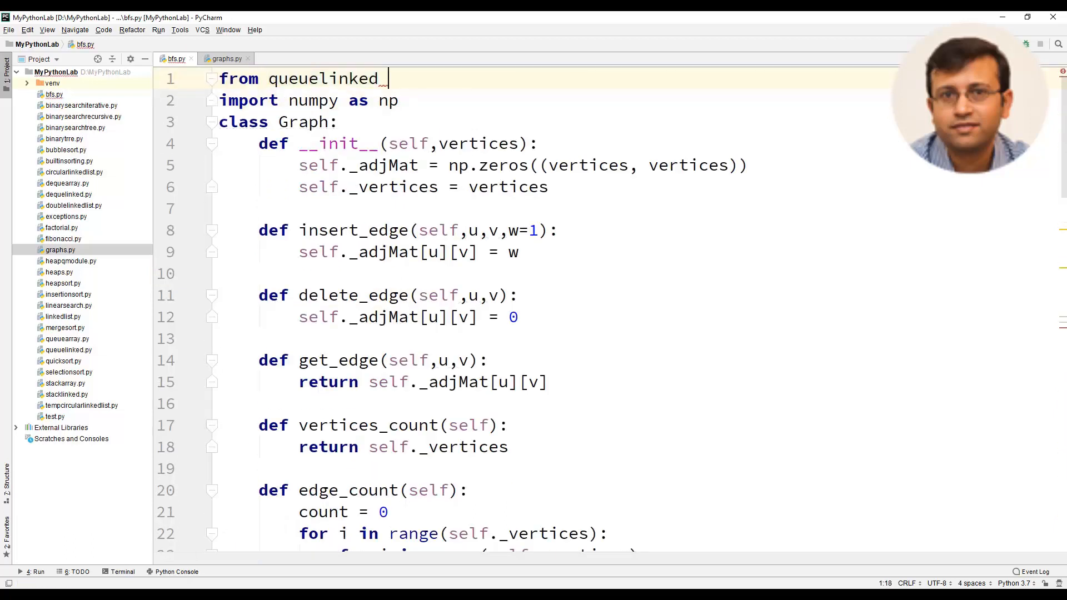
type("mport L")
key("Tab")
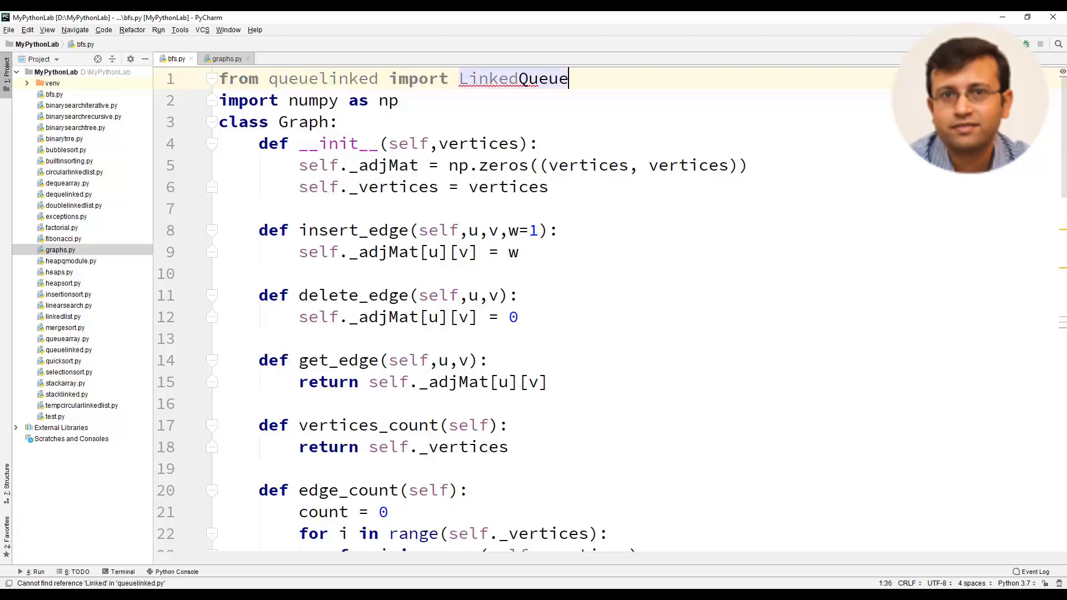
scroll(359, 301, "down", 5)
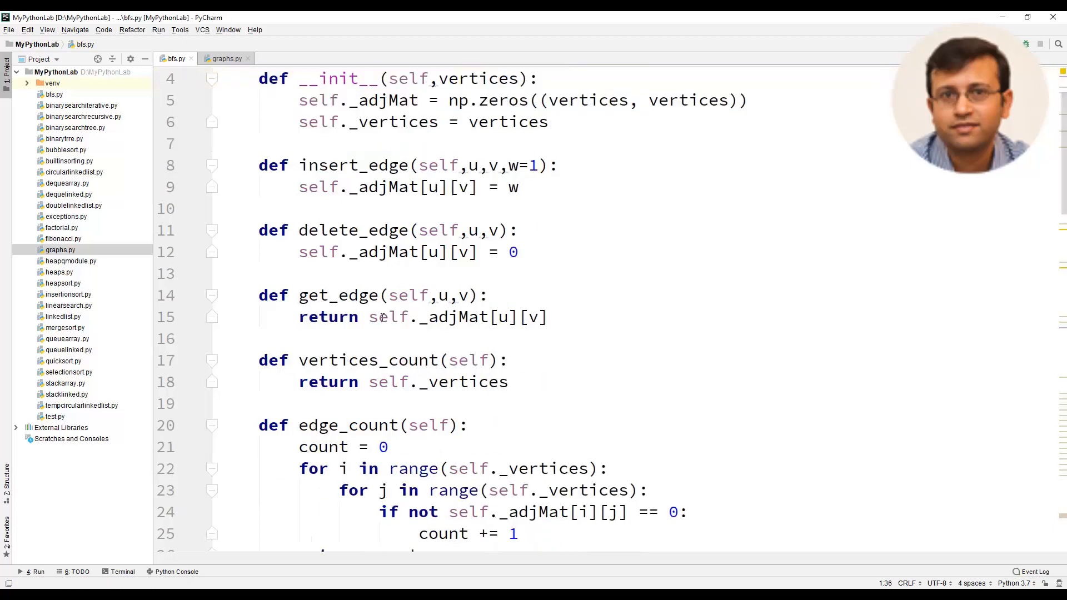
scroll(367, 313, "down", 5)
scroll(375, 325, "down", 3)
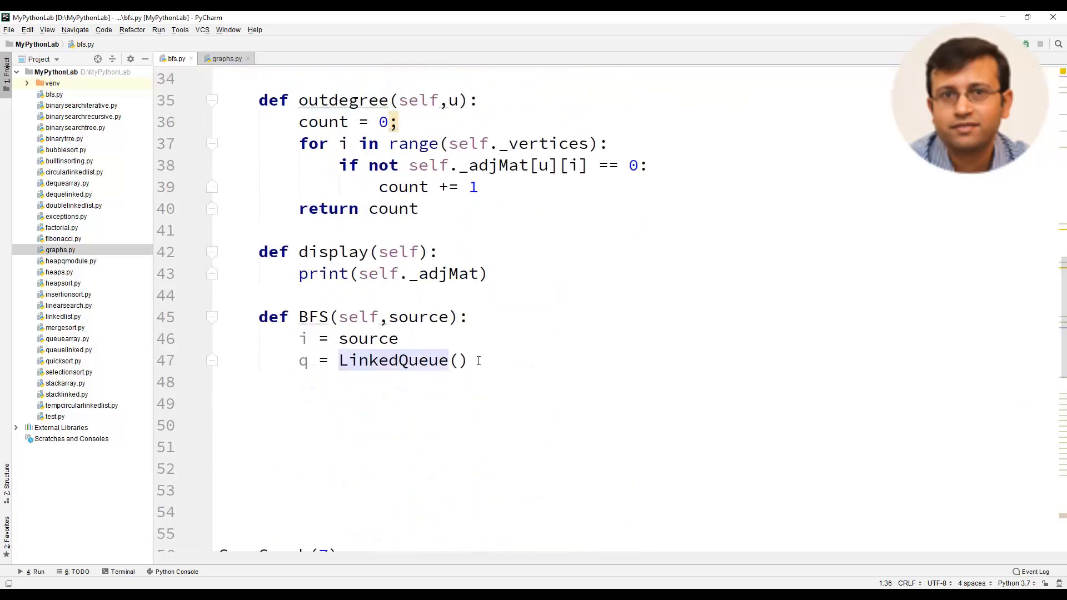
Write visited = [0] * self._vertices, print(i, end=' - '), visited[i] = 1 and q.enqueue(i)
left_click(478, 360)
key("Return")
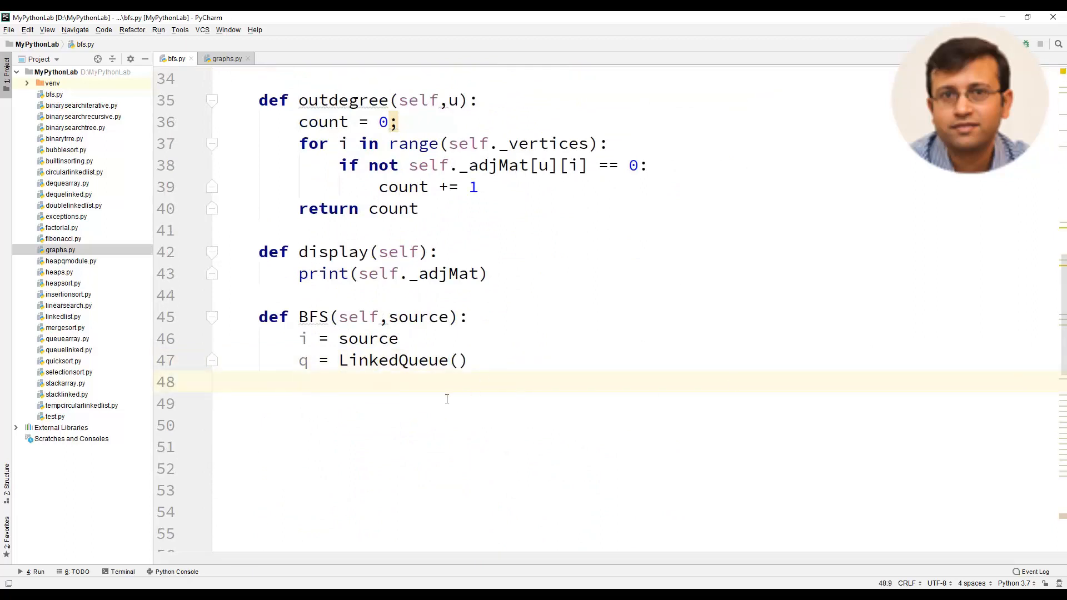
type("visi")
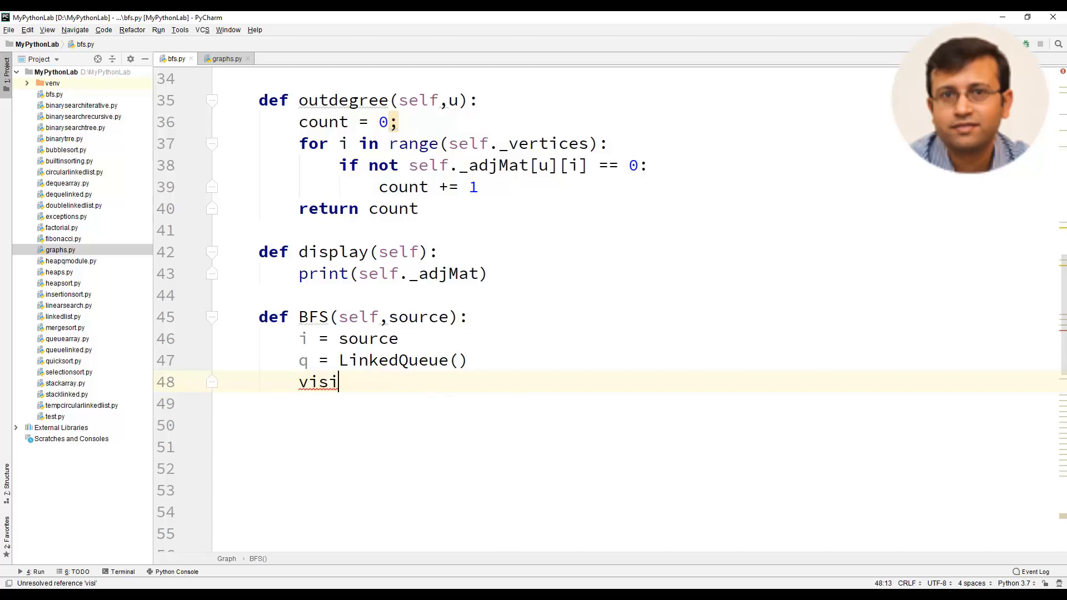
type("ted")
type(" = [0")
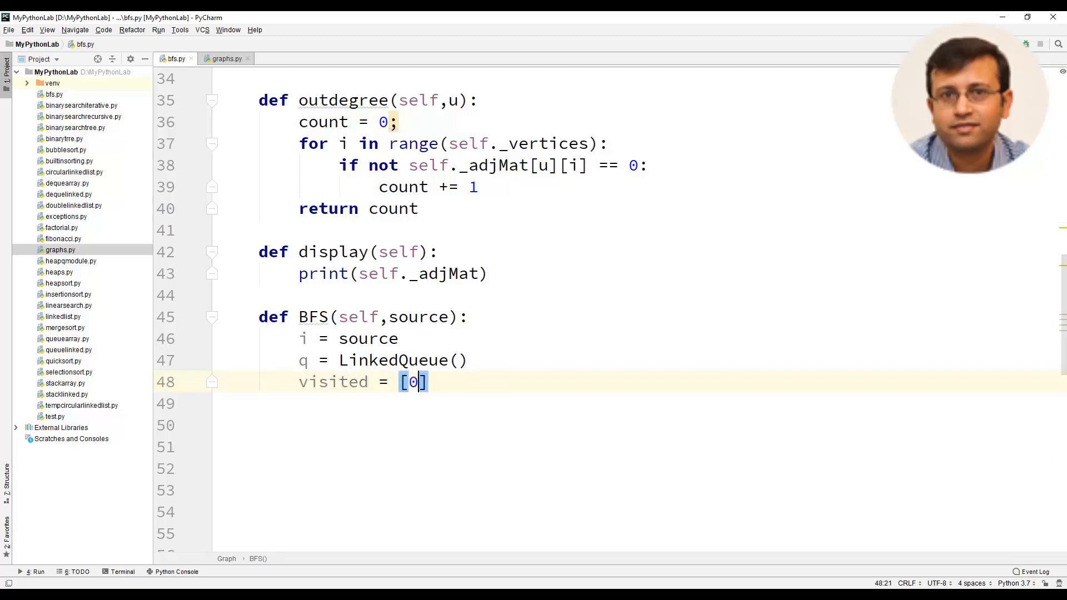
type("] * self")
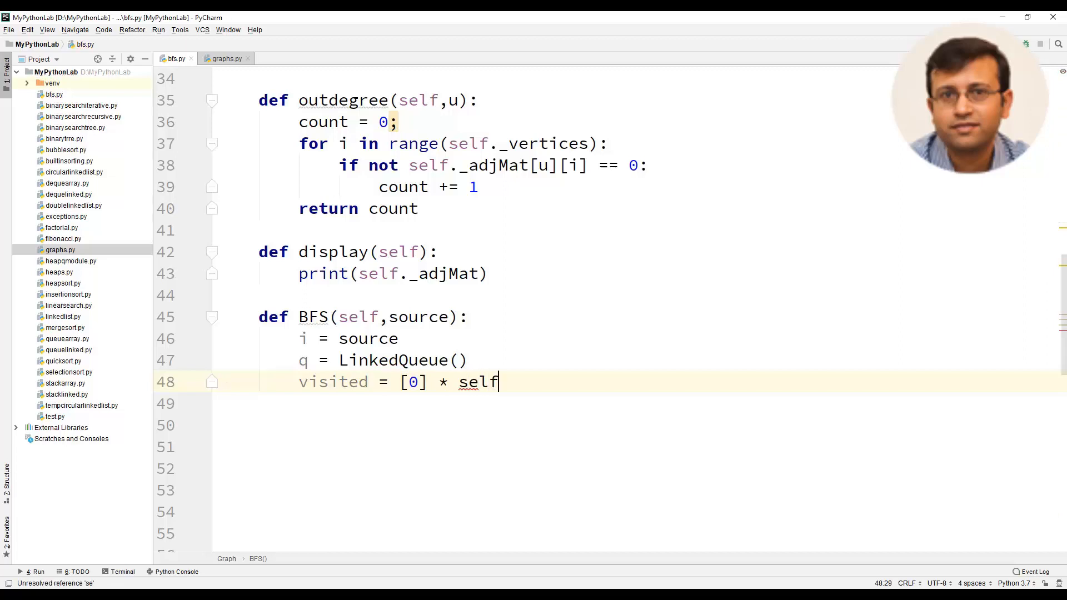
type("._vertices")
key("Return")
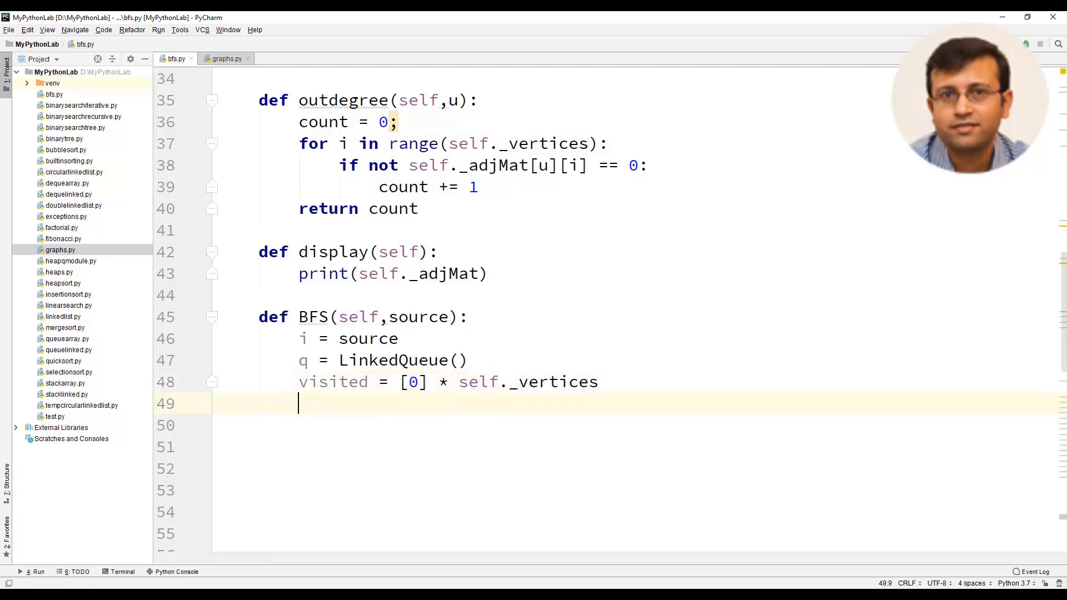
type("pr")
type("int(i, end=' - ') ")
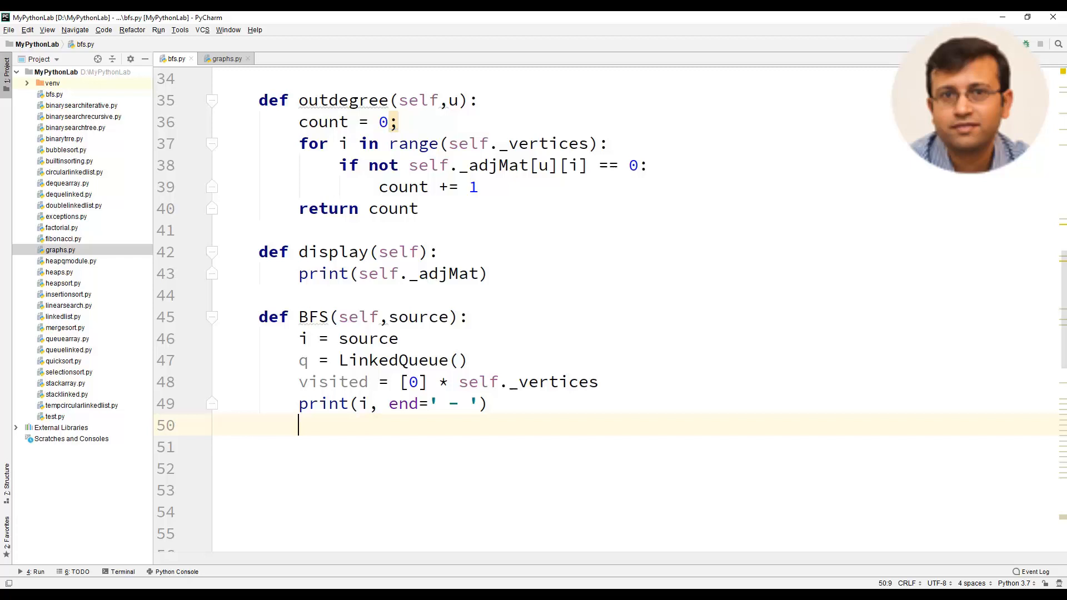
type("visited")
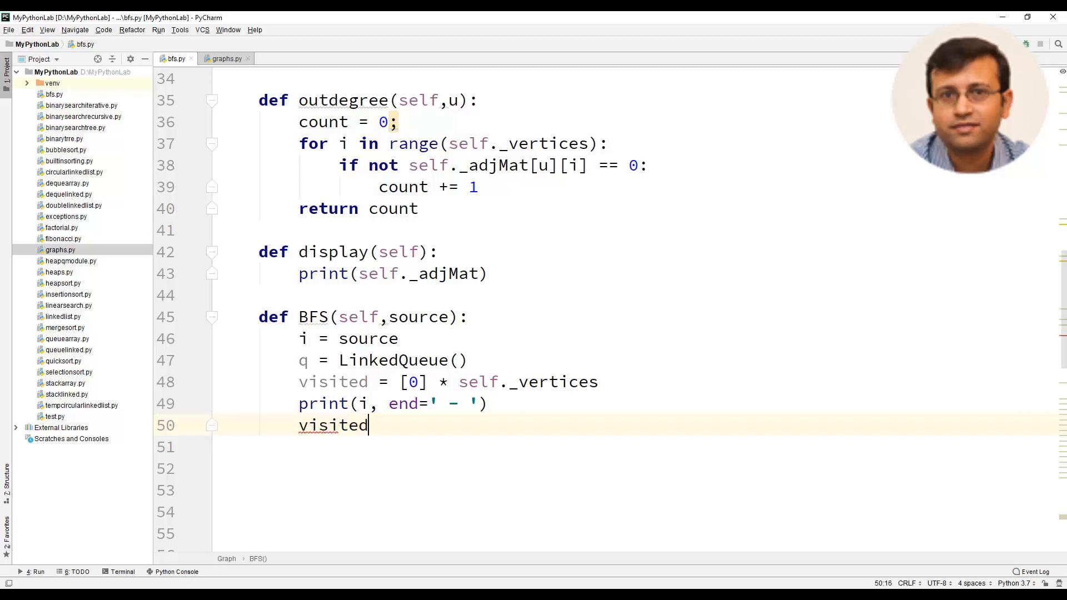
type("[i] ")
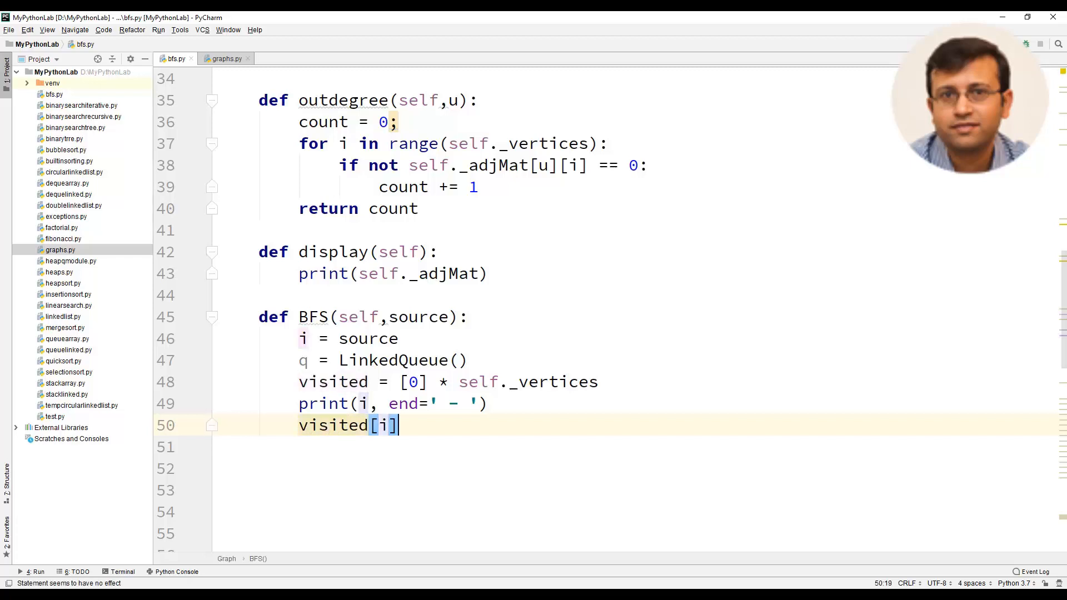
type("= 1")
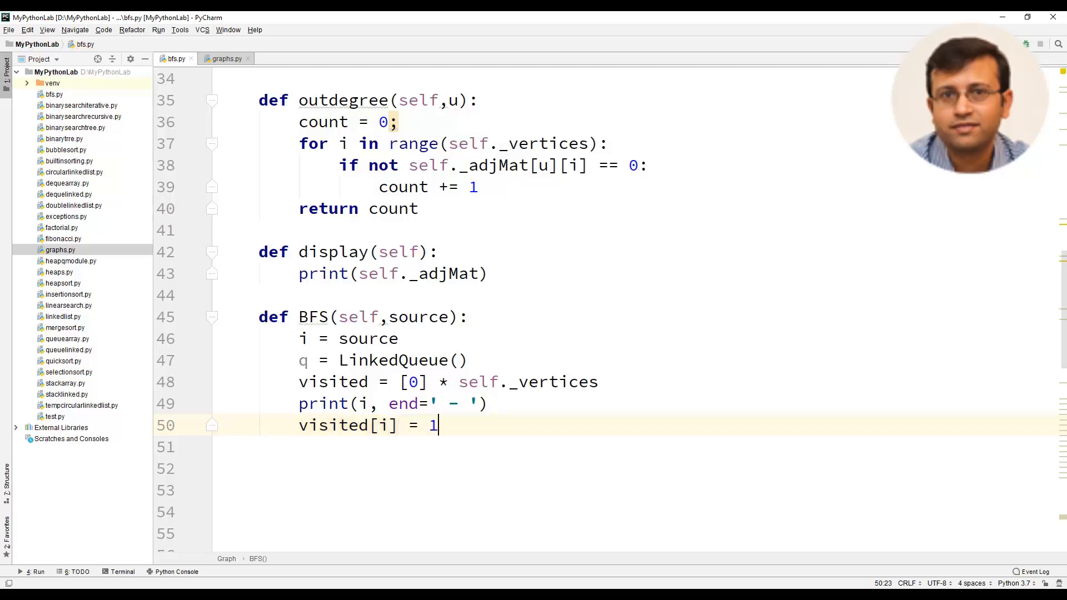
key("Return")
type("q.enqueue(i")
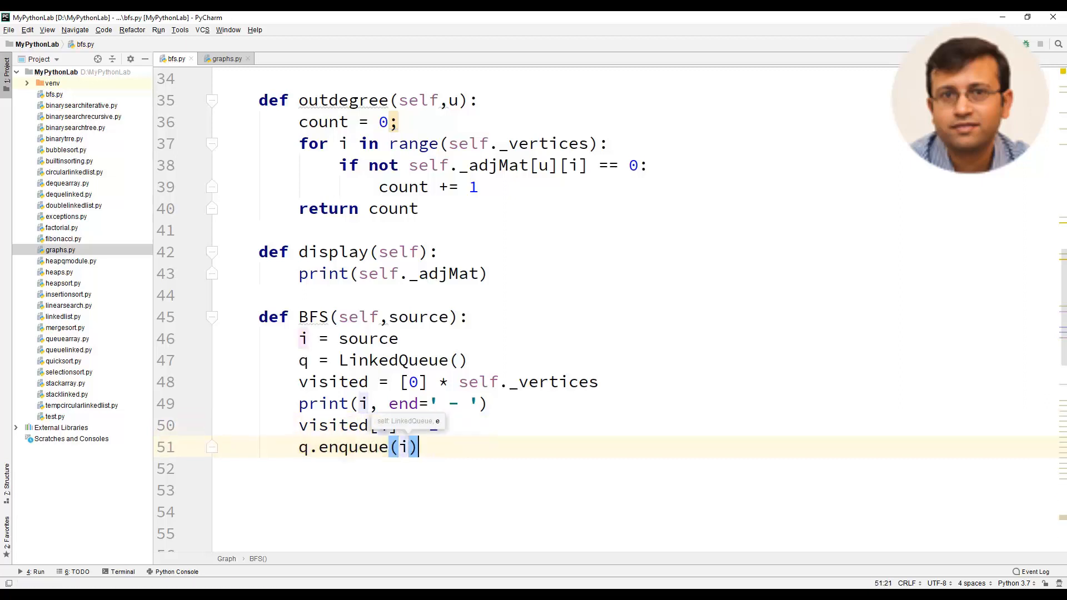
Write the while-not-empty loop dequeuing i and the for j range loop with the adjacency/visited check
key("End")
key("Return")
key("Return")
type("while not")
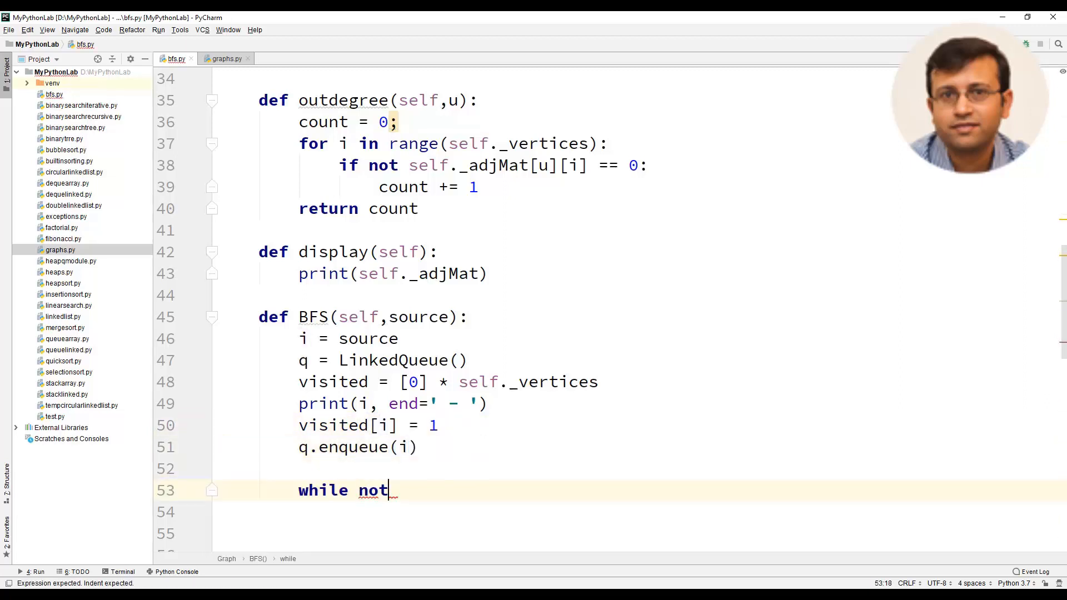
type(" q.")
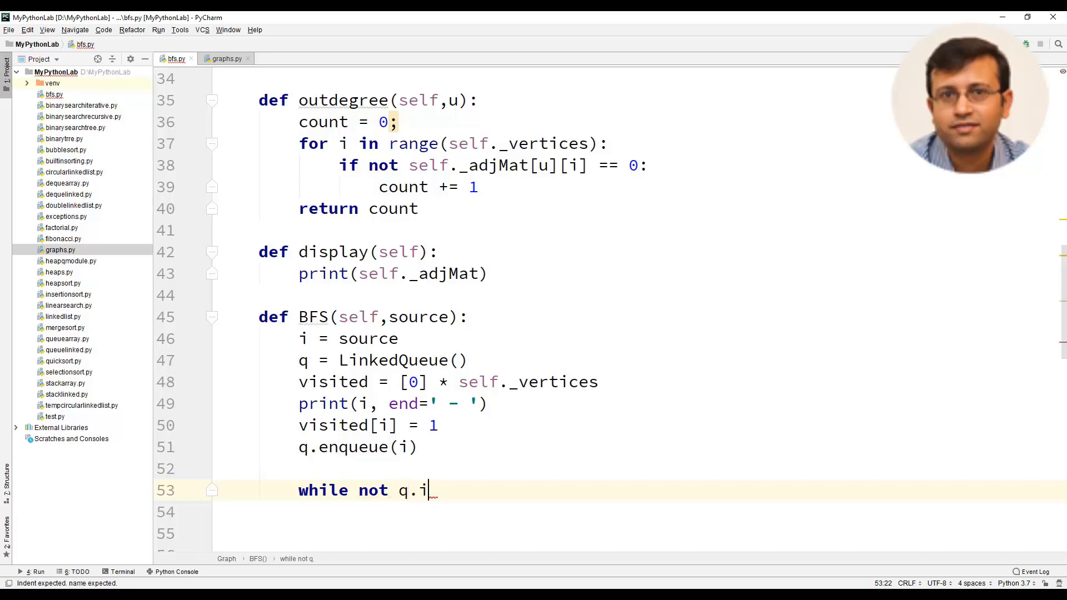
type("is_empt")
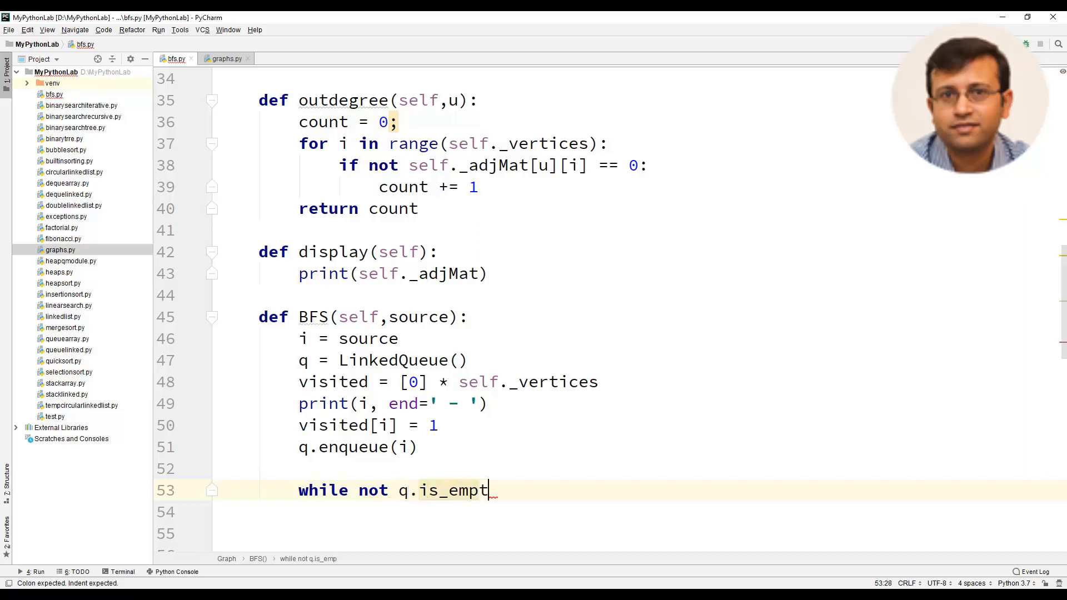
type("y():")
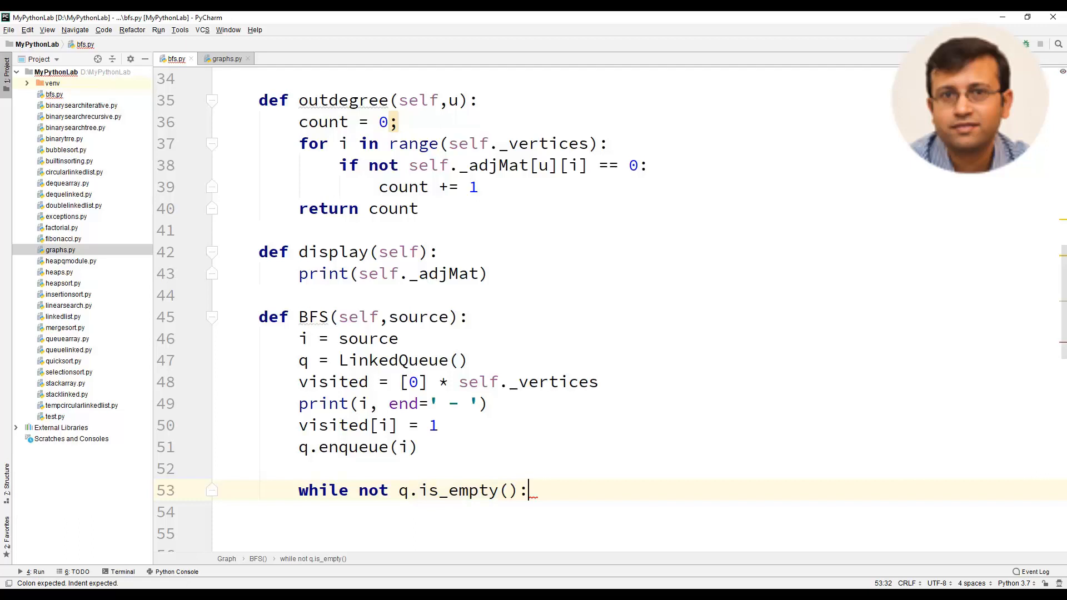
key("Return")
type("i")
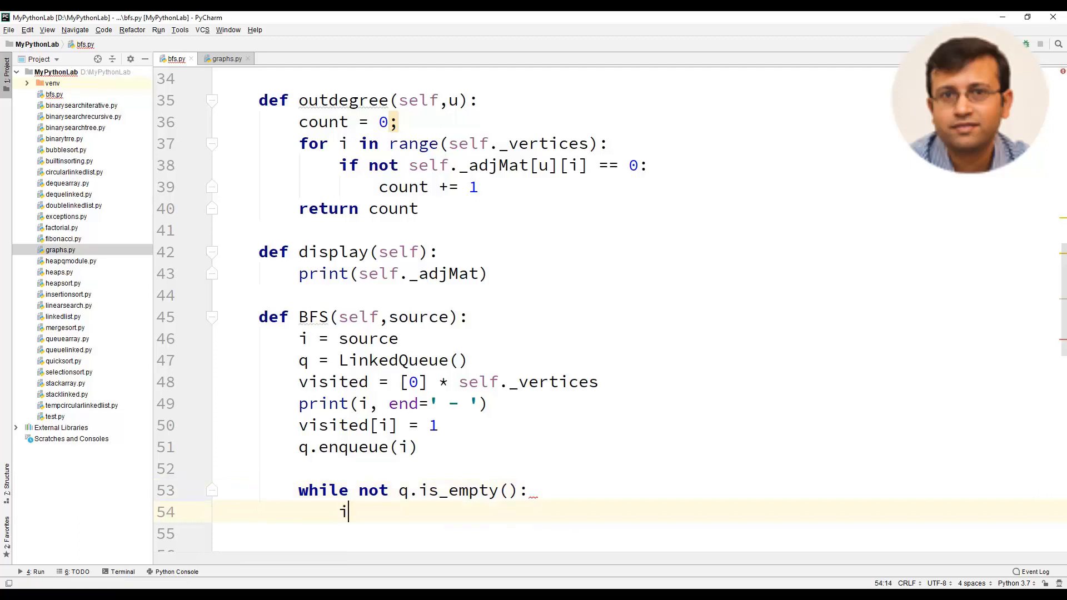
type(" = q.dequeue()")
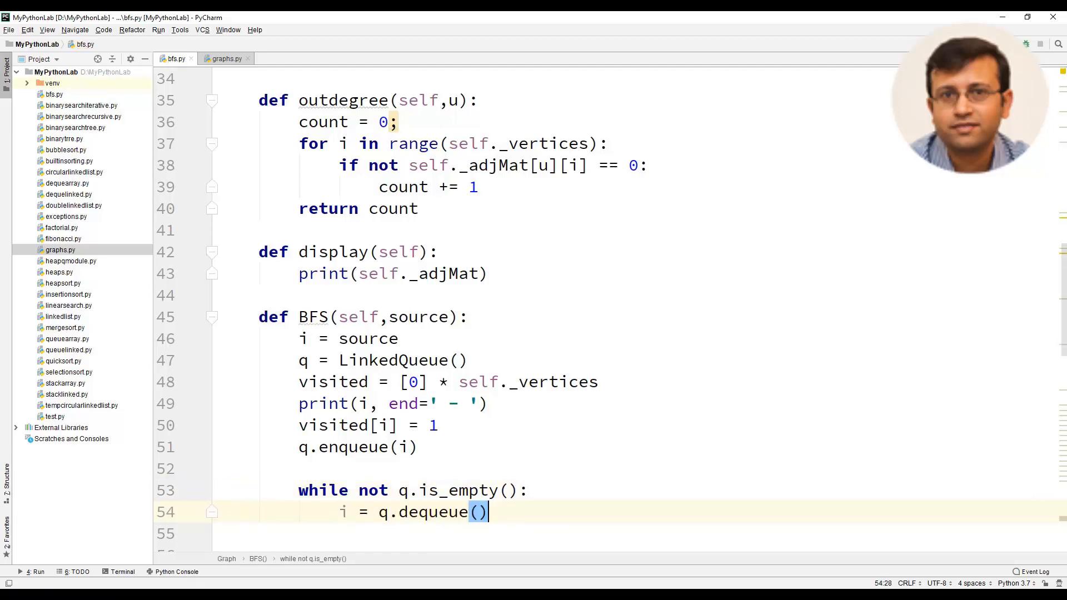
key("Return")
type("for ")
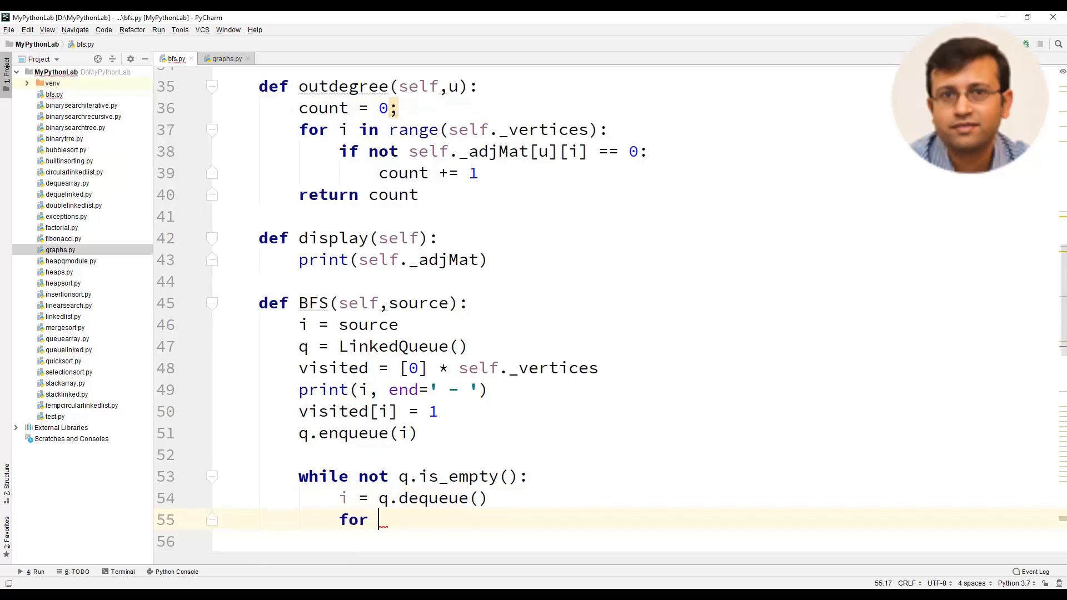
type("j ")
type("in")
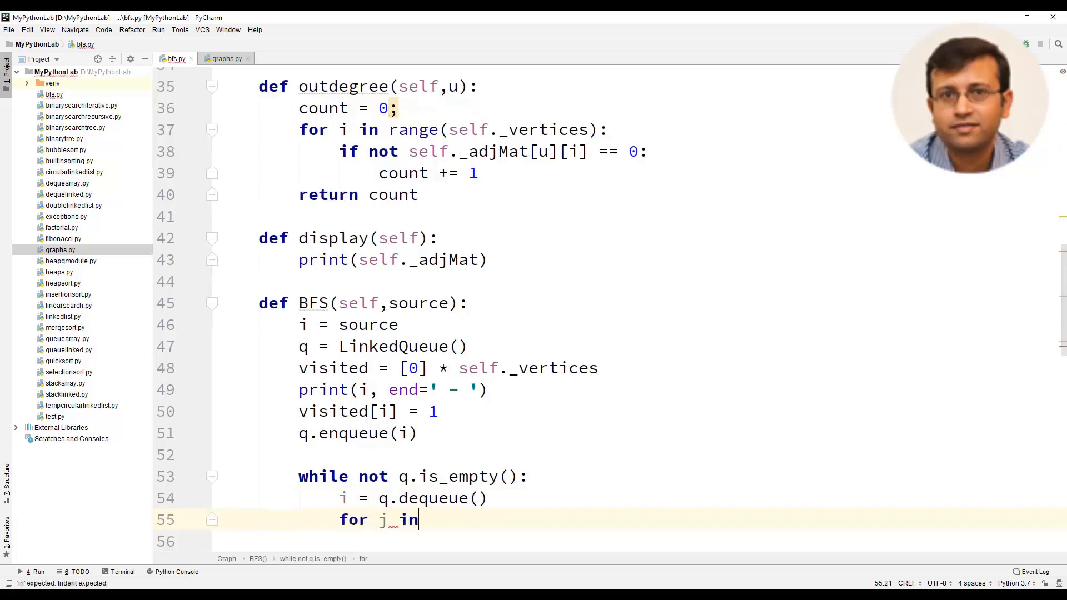
type(" range()")
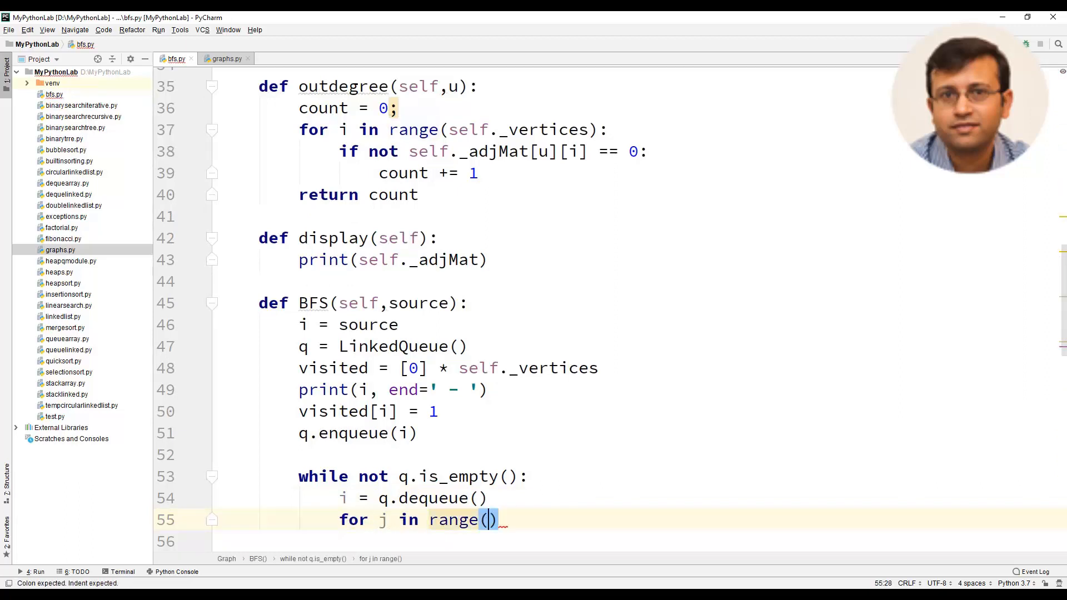
type("self._")
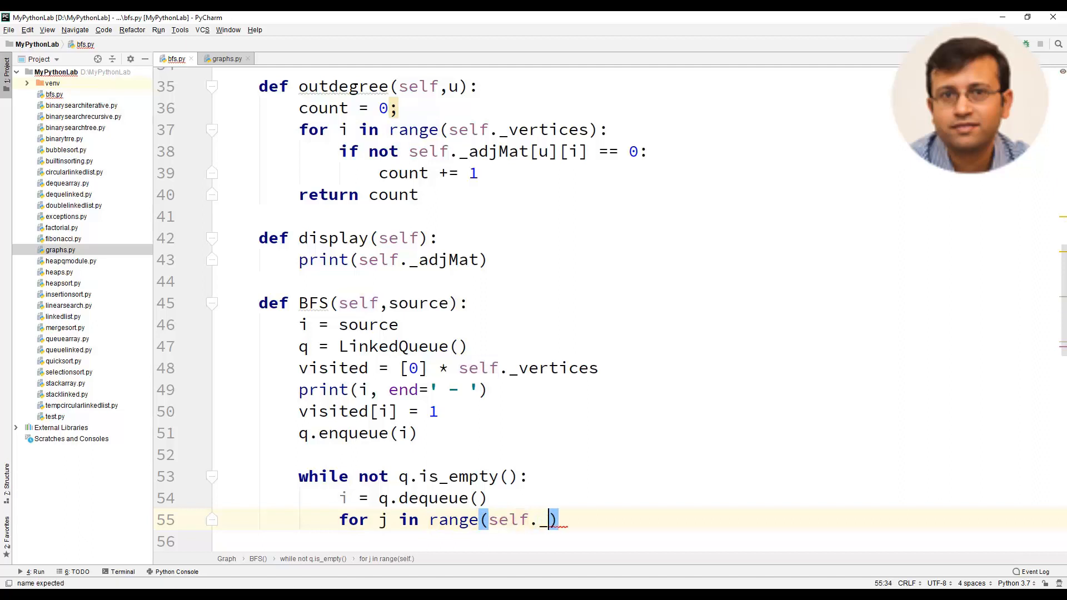
type("vetrices")
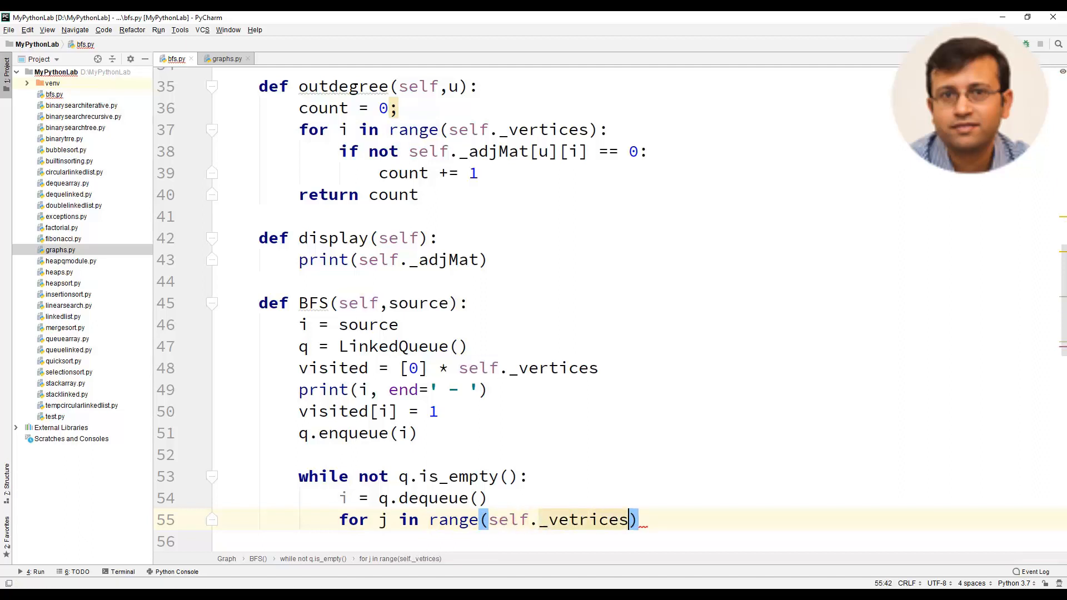
key("Right")
type(":")
key("Return")
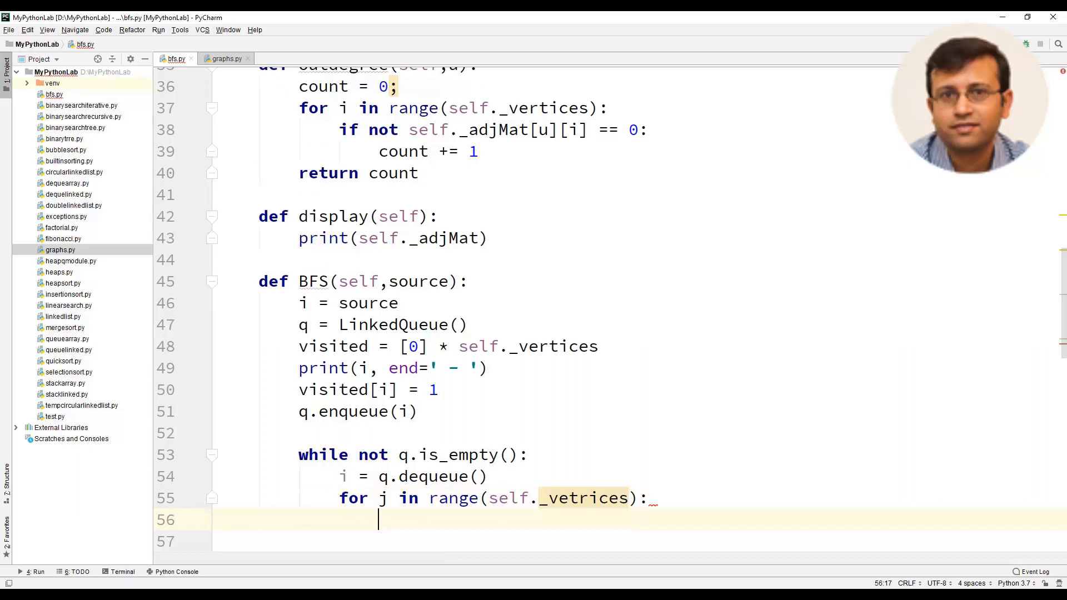
type("if sel")
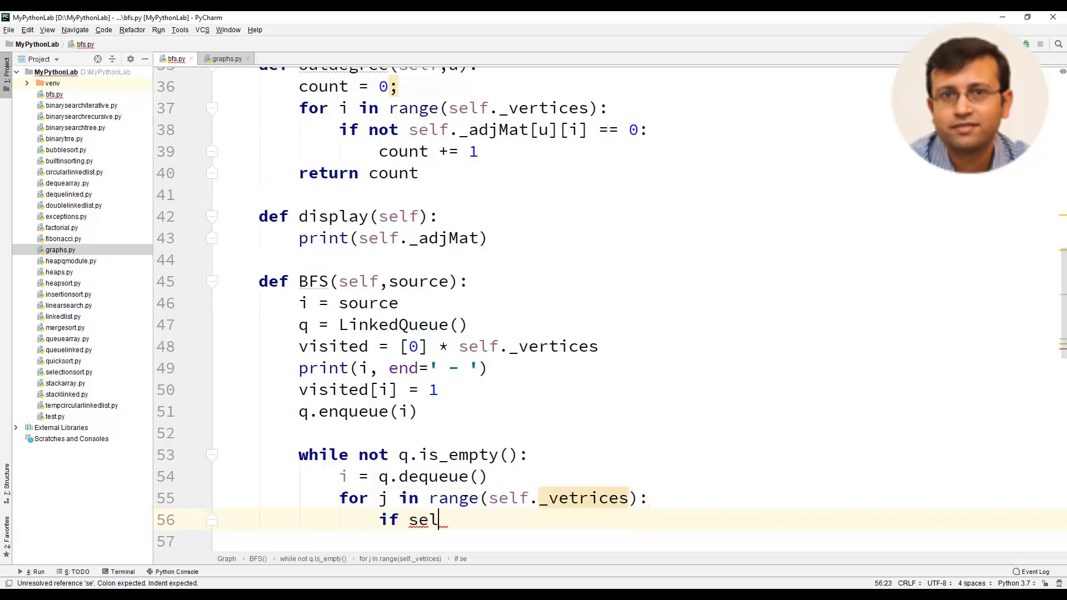
type("f._adjMat[i")
key("Right")
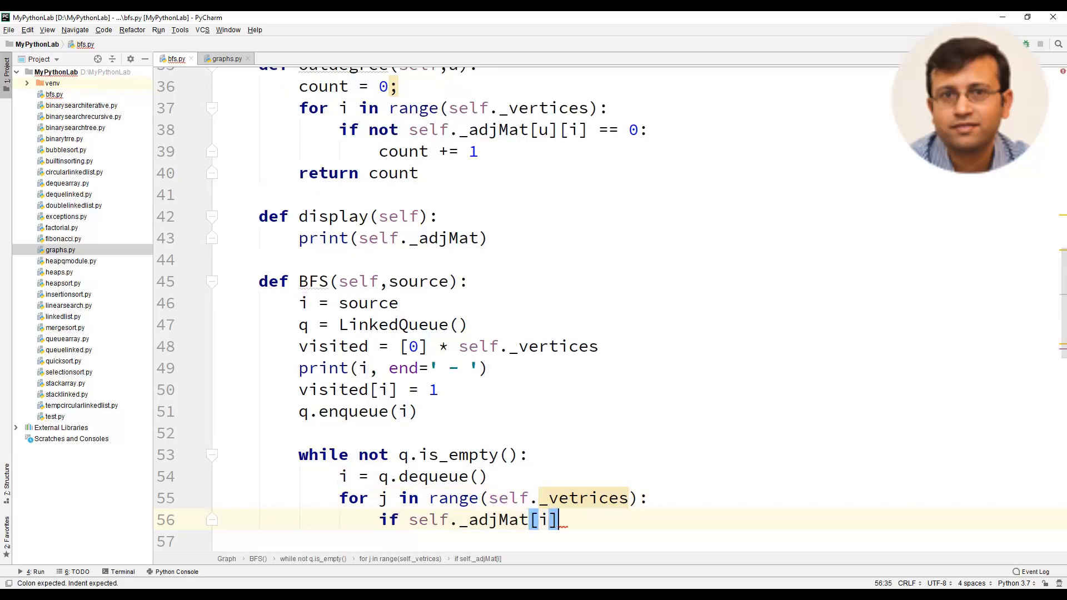
type("[j")
key("Right")
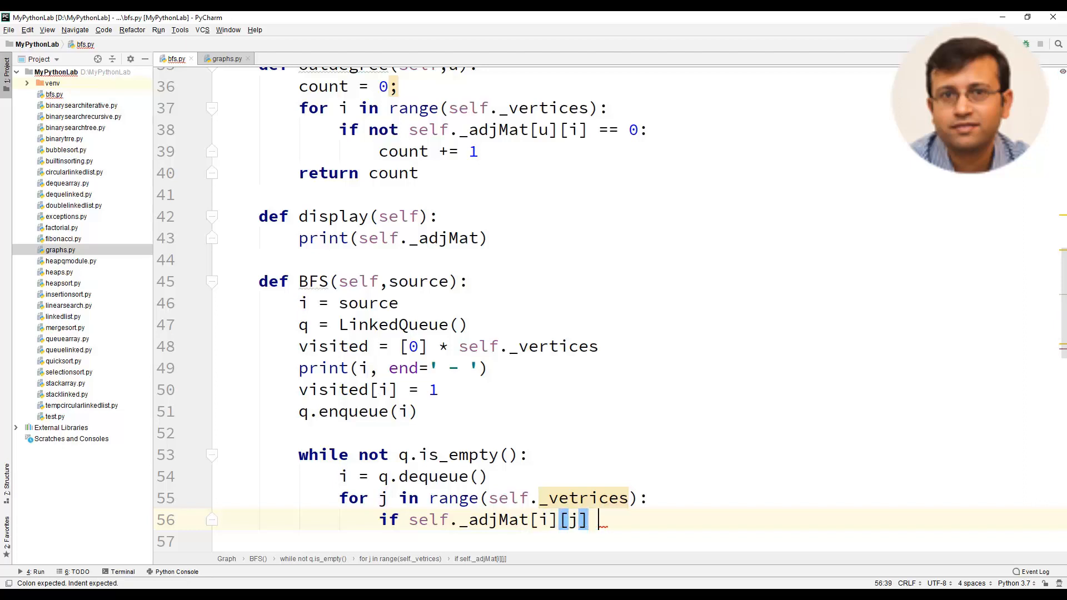
type("= 1 a")
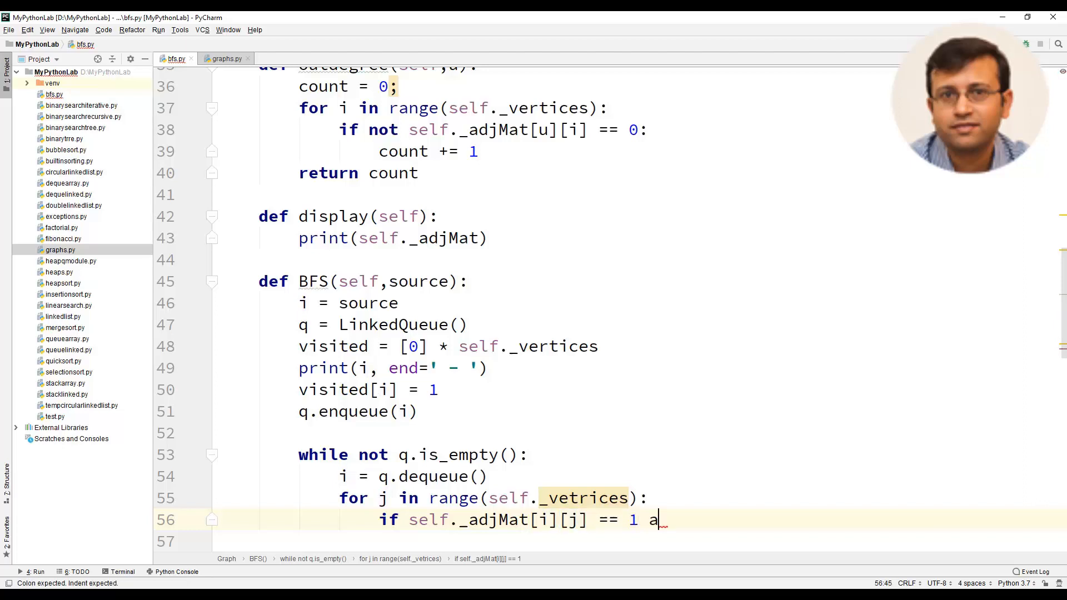
type("nd visi")
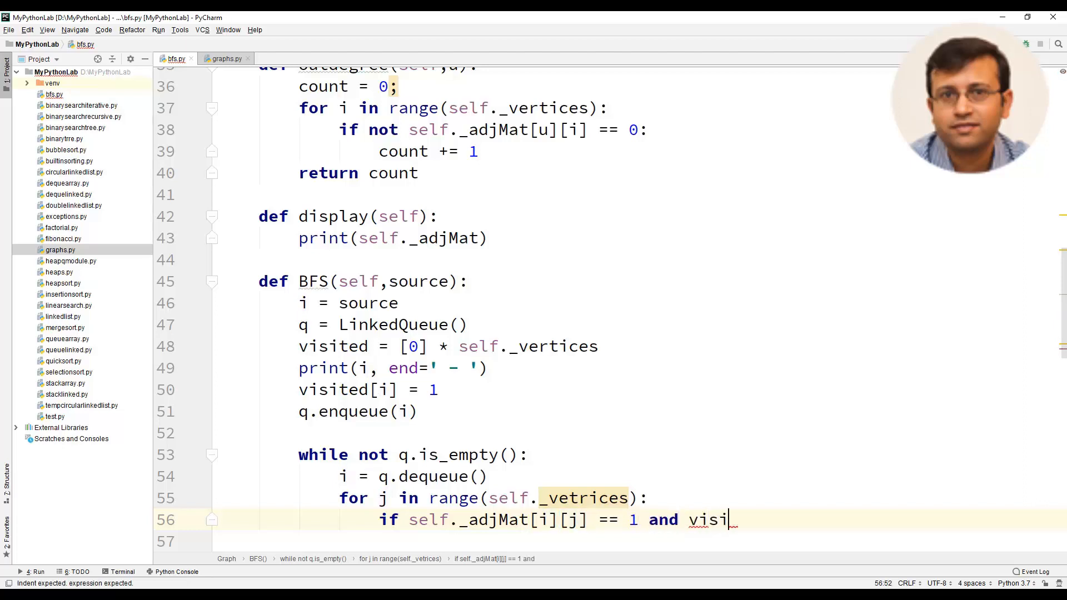
type("ted[")
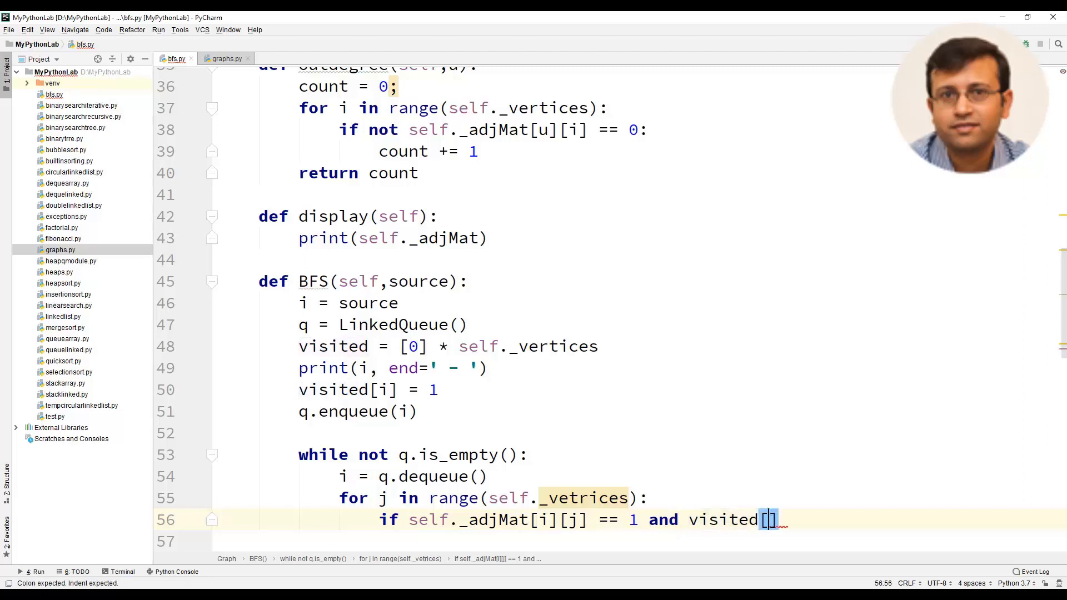
type("j] ==")
type(" 0:")
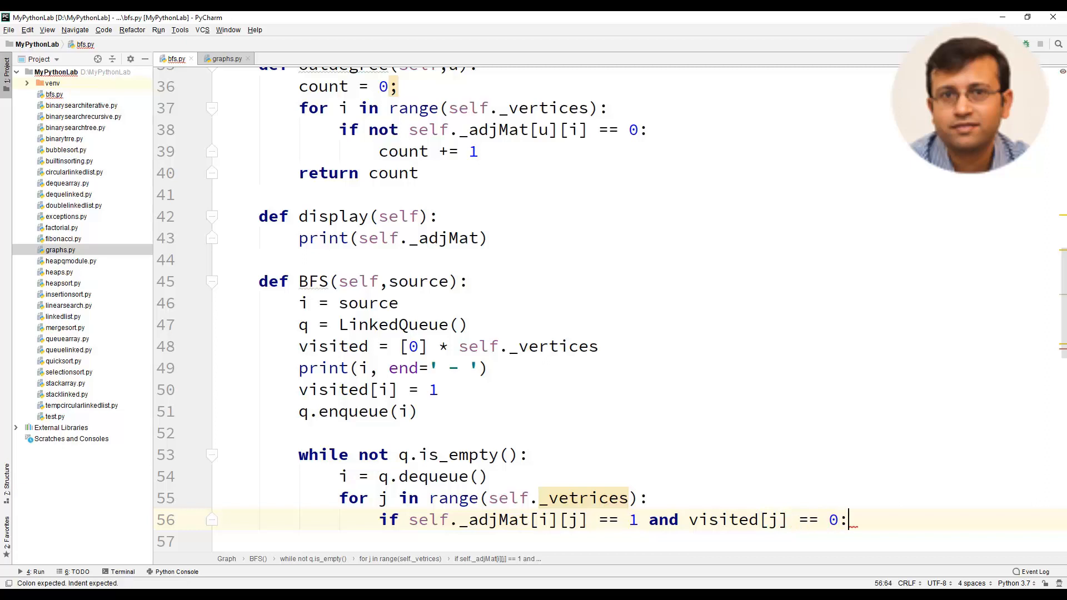
Inside the if, add print(j, end=' - '), visited[j] = 1 and q.enqueue(j)
key("Return")
type("print")
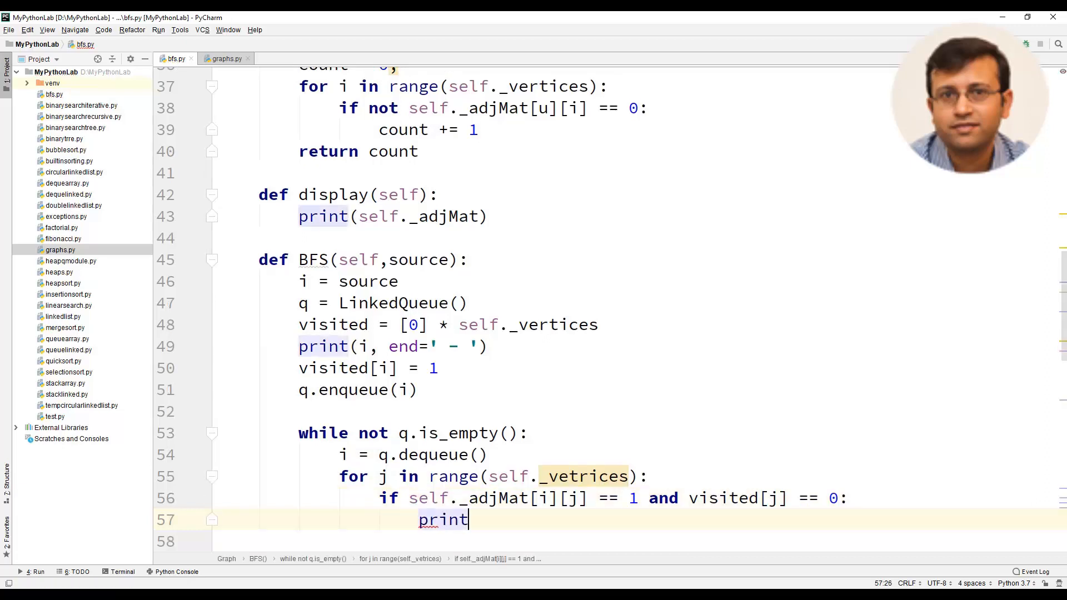
type("(j")
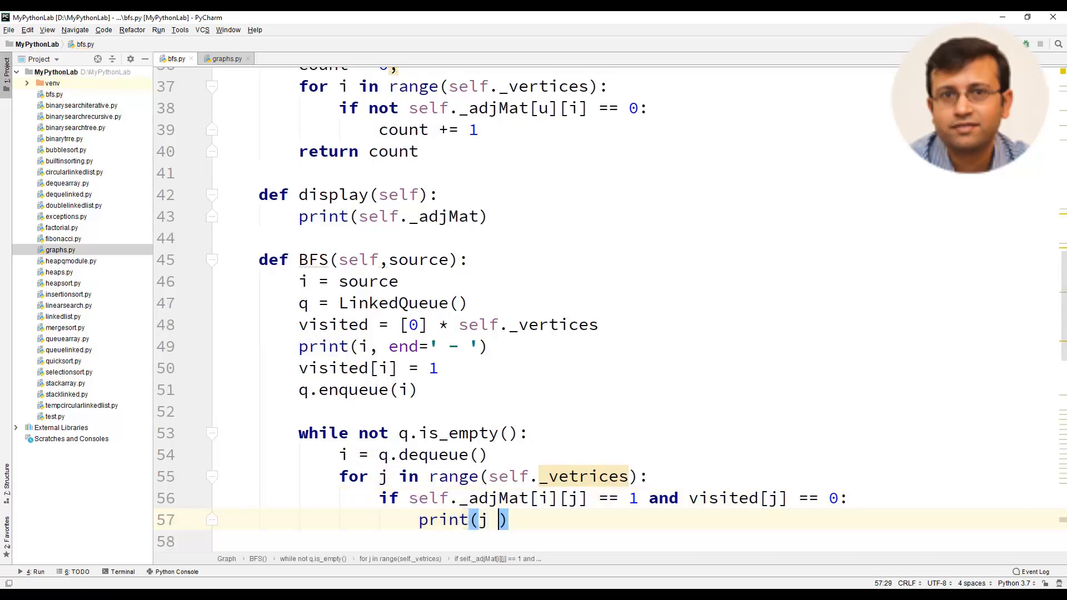
key("BackSpace")
type(", end")
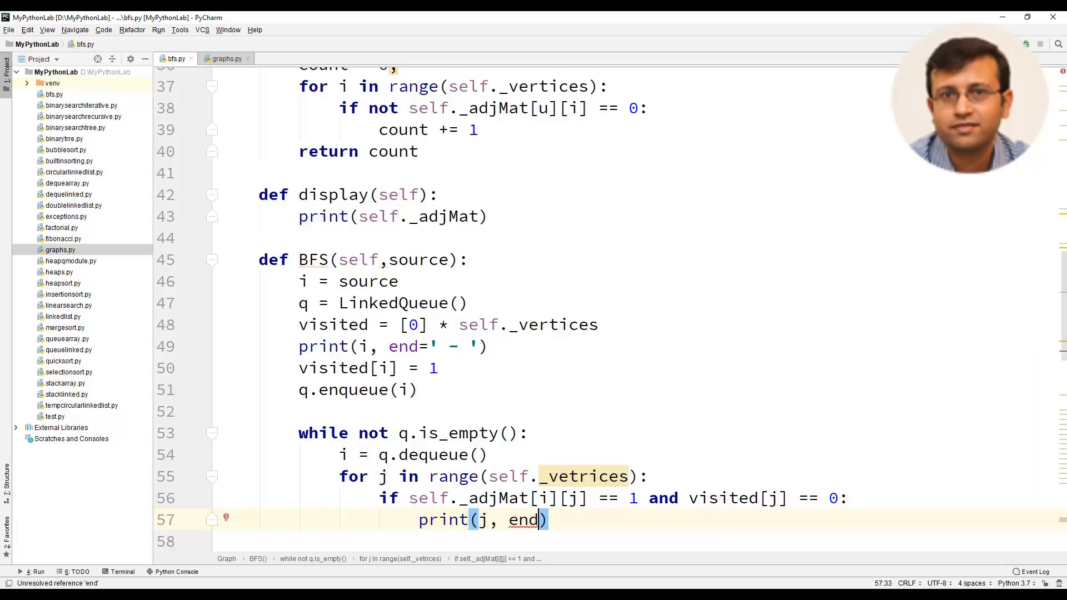
type("=' - '")
key("End")
key("Return")
type("visit")
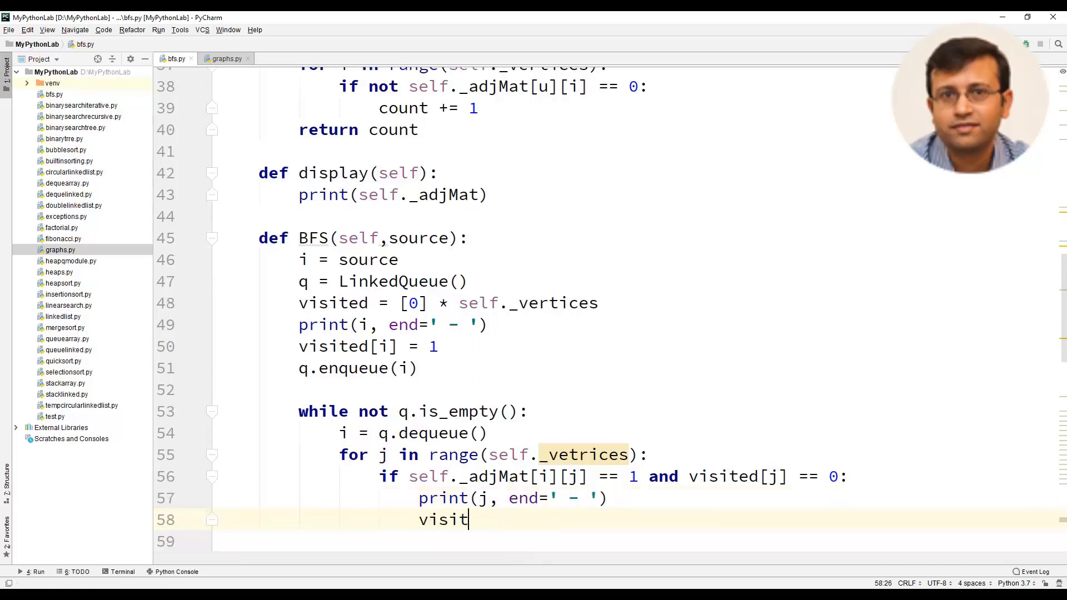
type("ed")
type("[j]")
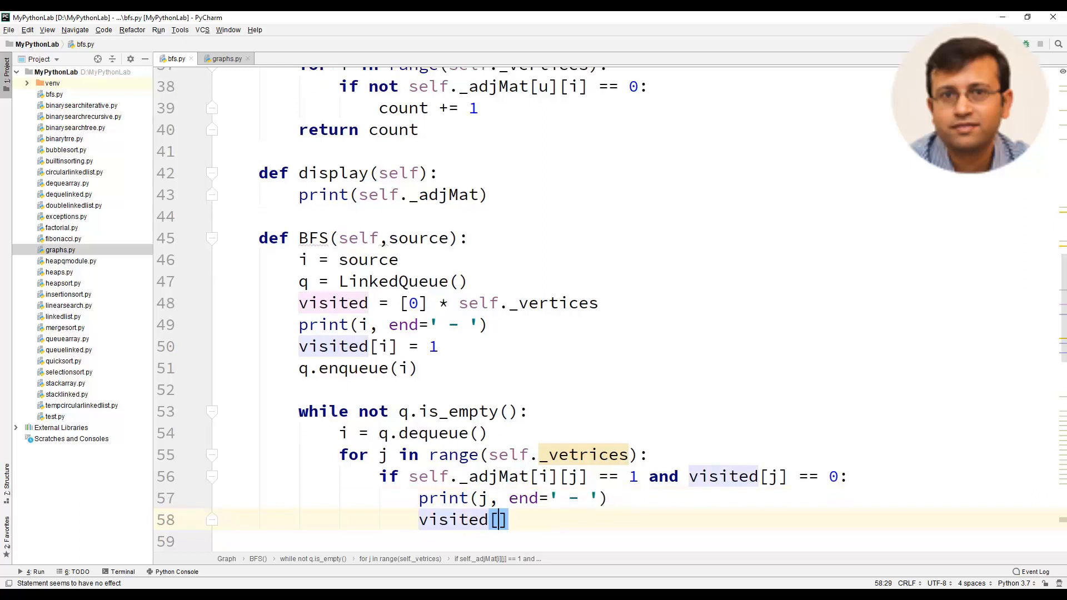
type(" = 1")
key("Return")
type("q.")
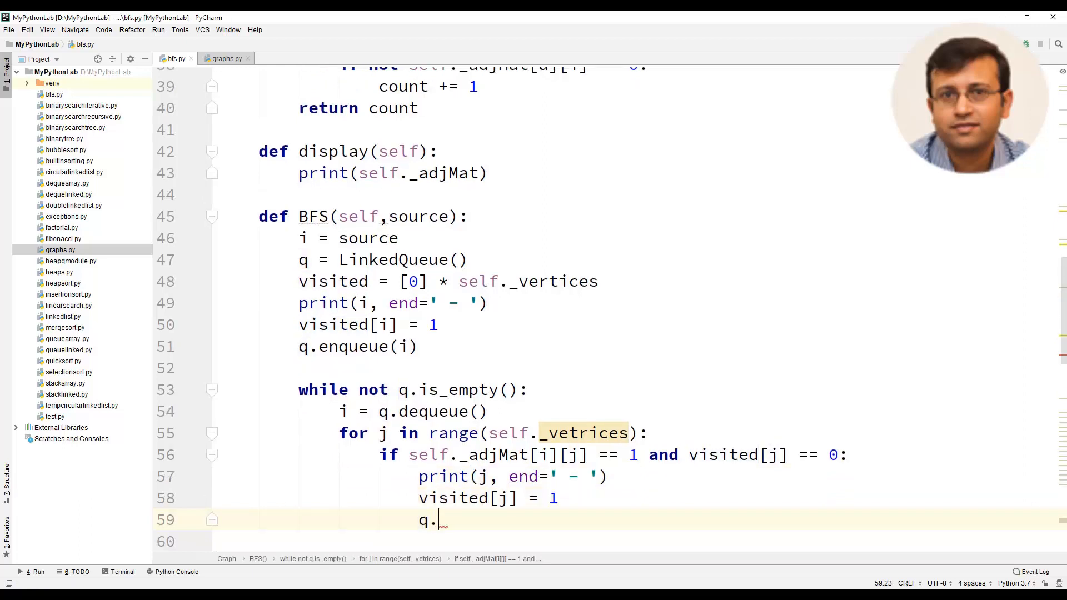
type("enqueue")
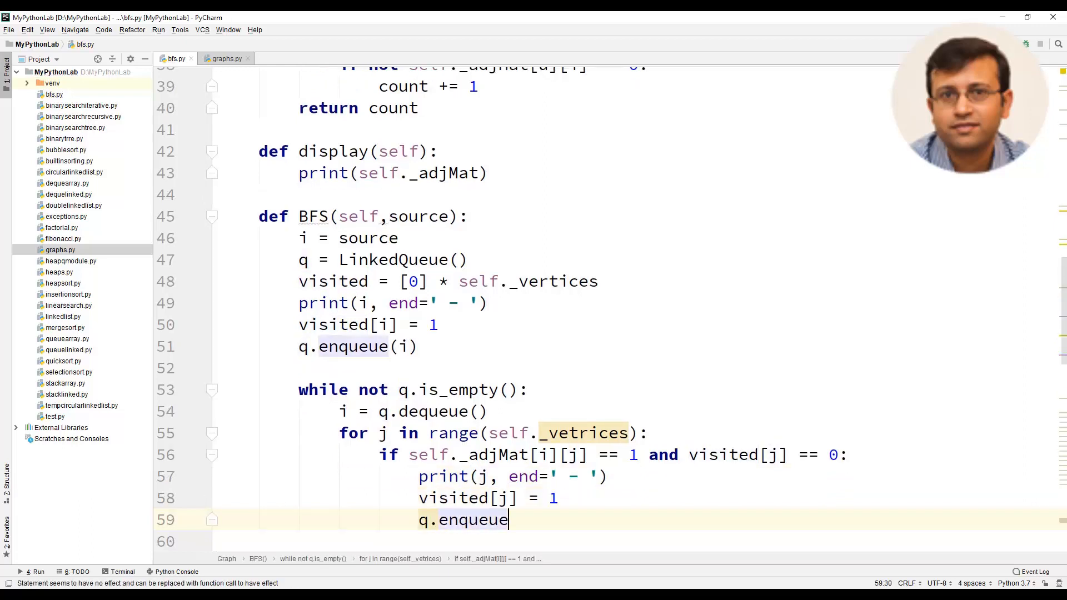
type("(j")
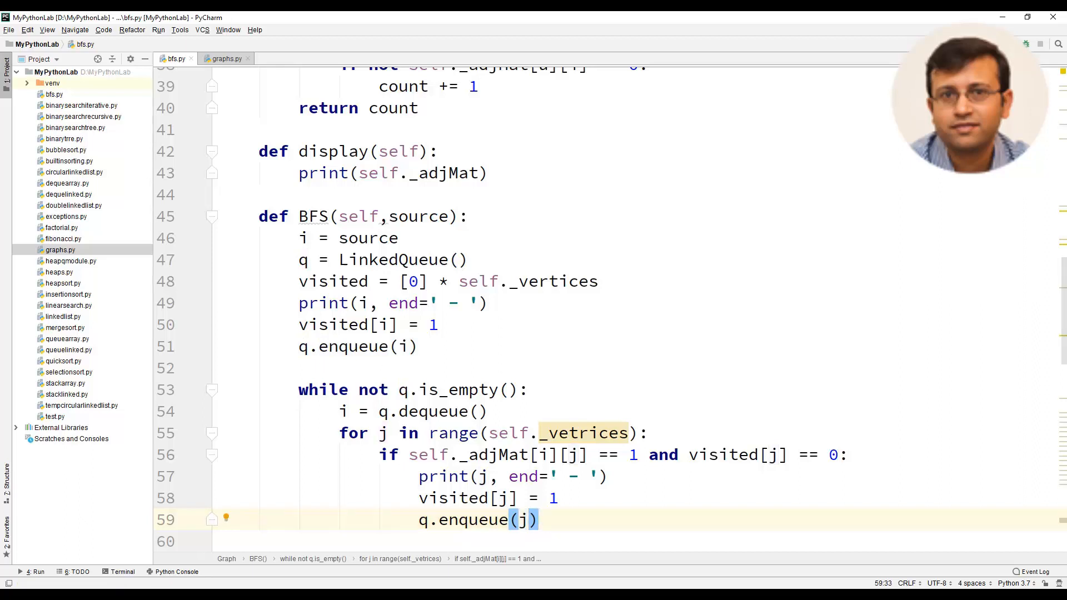
Delete the early Graph Adjacency Matrix print and G.display() lines from the test code
key("Return")
key("Down")
key("Down")
key("Home")
key("shift+End")
key("Delete")
key("Delete")
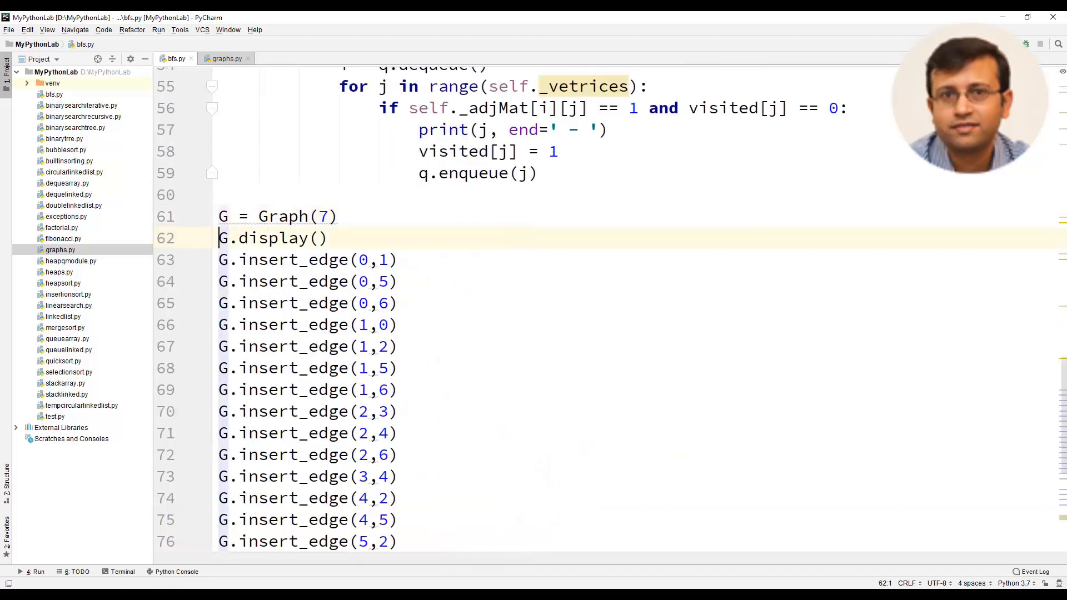
key("shift+End")
key("Delete")
key("Delete")
Delete the trailing matrix print, display call and three count/outdegree prints at the file end
key("Down")
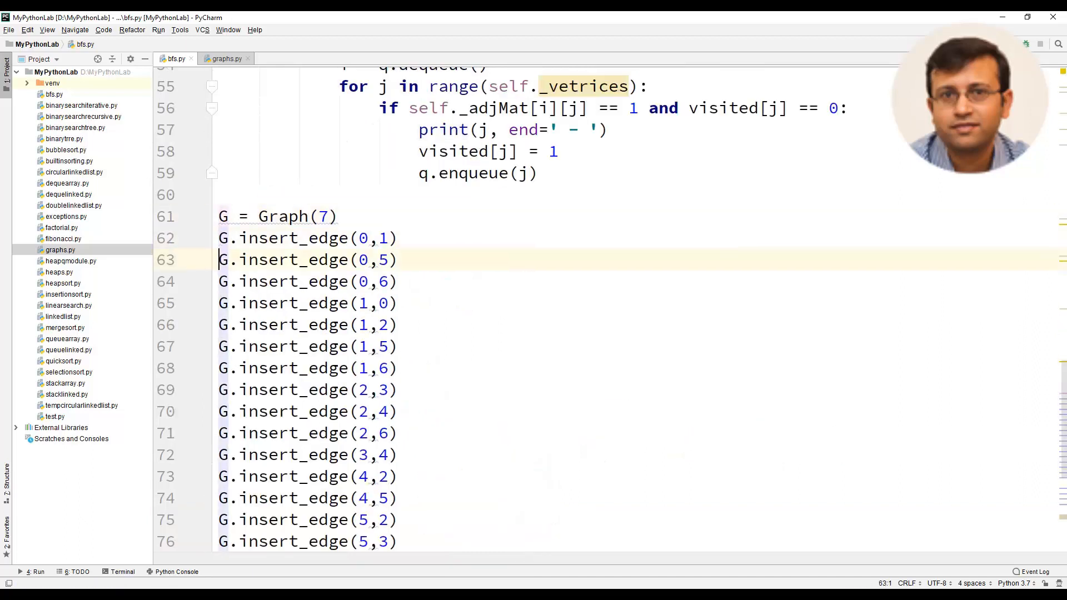
key("Down")
key("Down")
key("Down")
key("Page_Down")
key("Up")
key("Up")
key("Up")
key("Up")
key("Up")
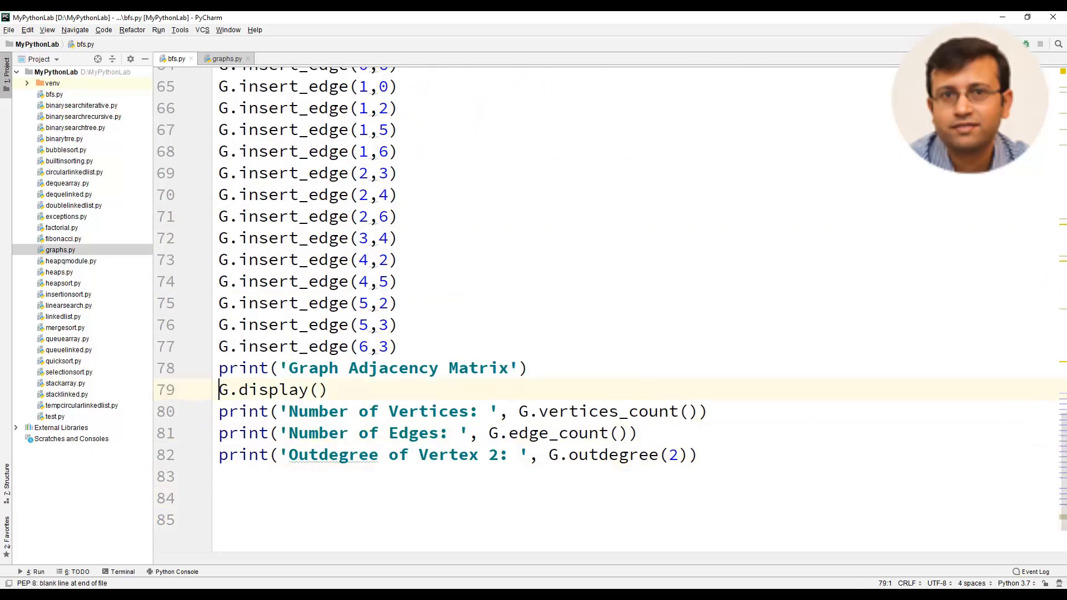
key("shift+End")
key("Delete")
key("Delete")
key("shift+End")
key("Delete")
key("Delete")
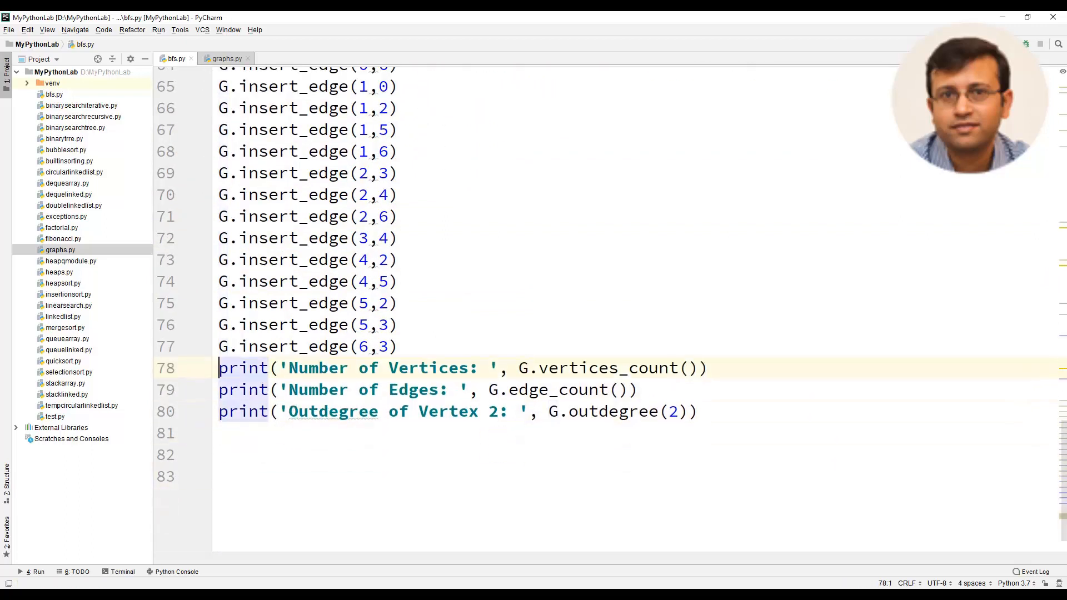
key("shift+Down")
key("shift+Down")
key("shift+Down")
key("shift+Down")
key("Delete")
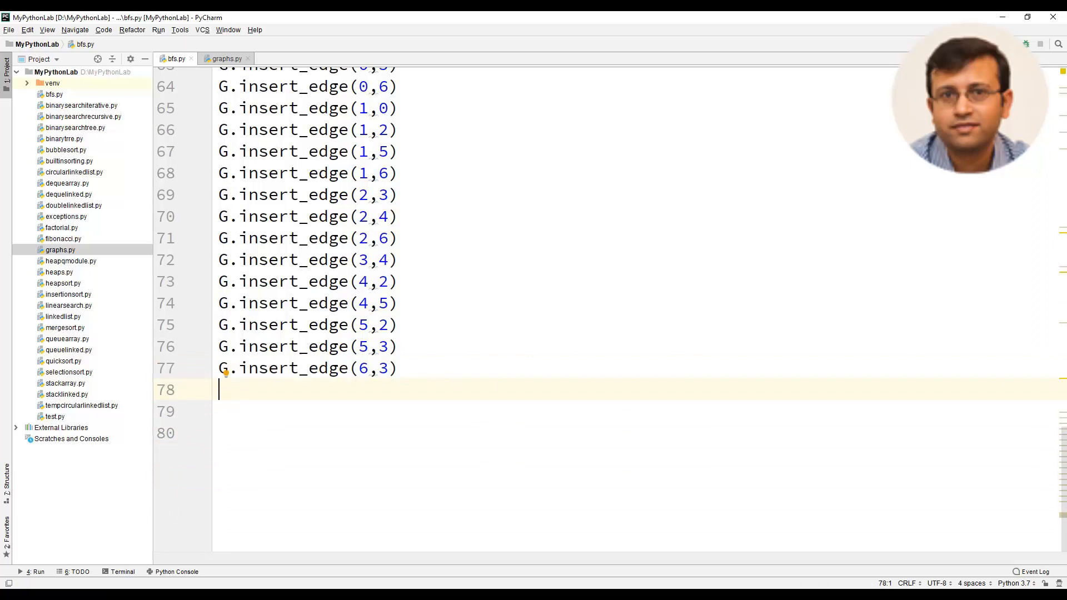
type("G.")
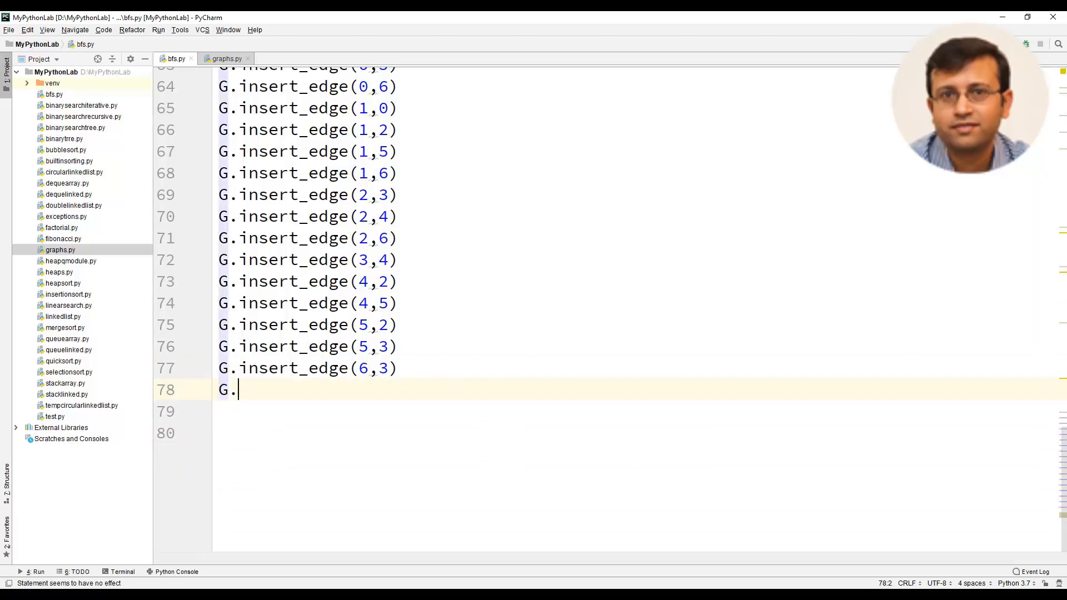
type("BFS")
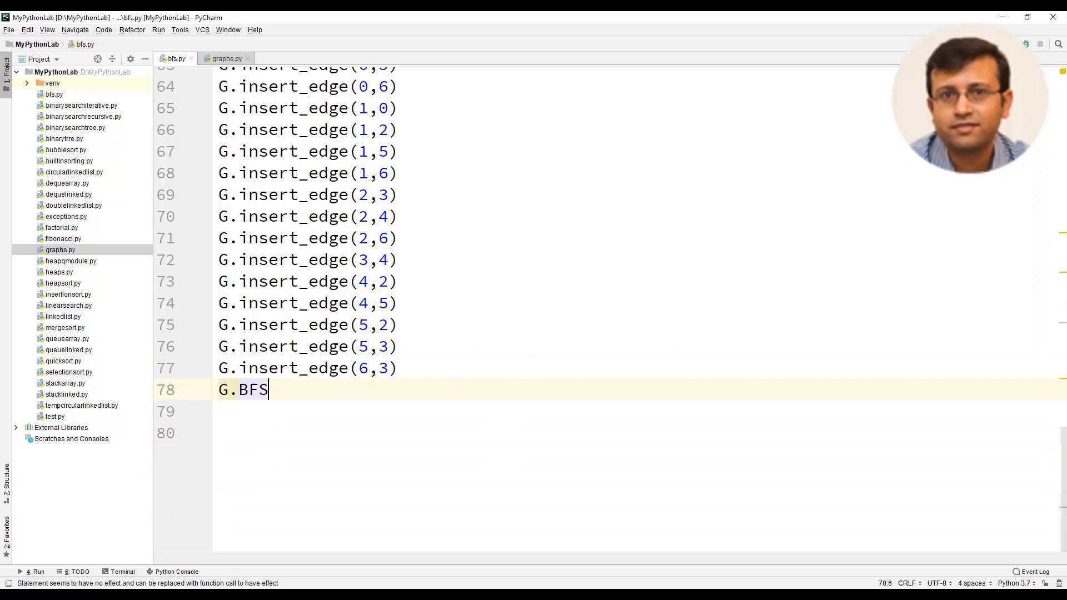
type("(0)")
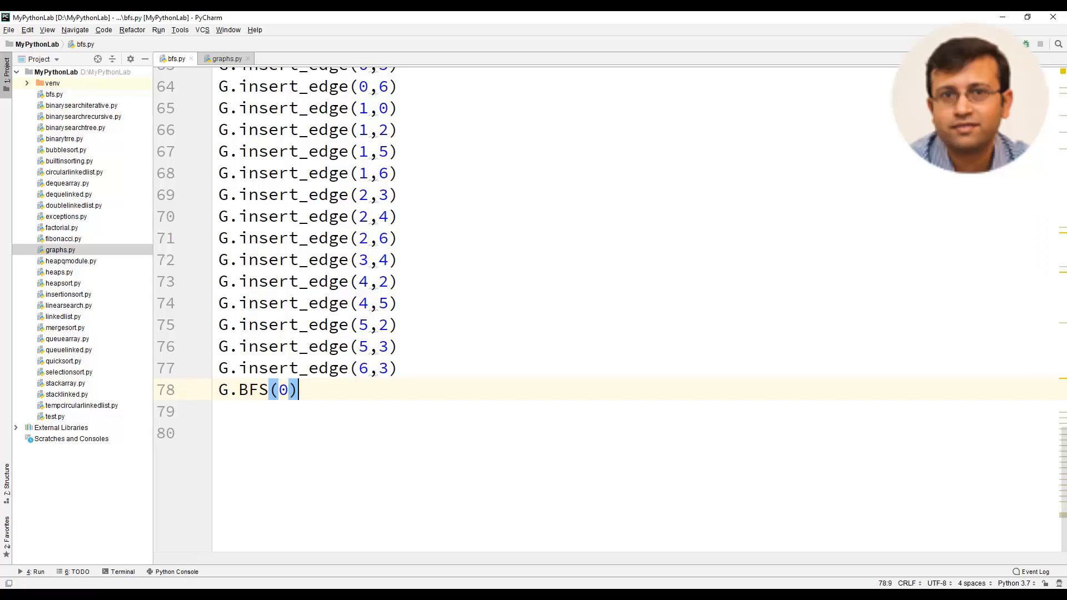
End the file with G.BFS(0) and run bfs via Run > Run..., which raises an AttributeError
key("Return")
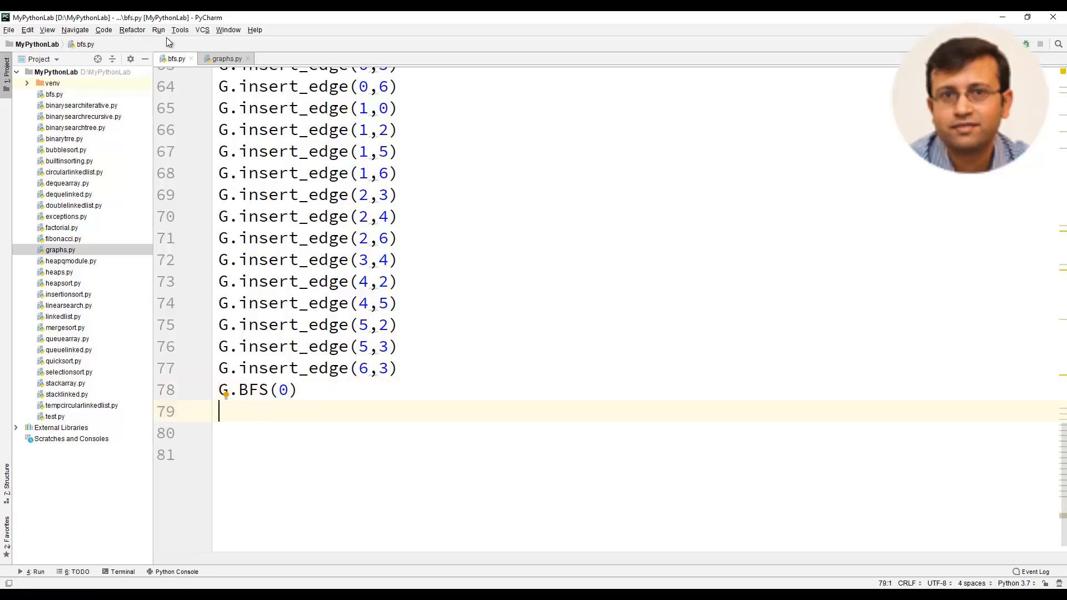
left_click(158, 30)
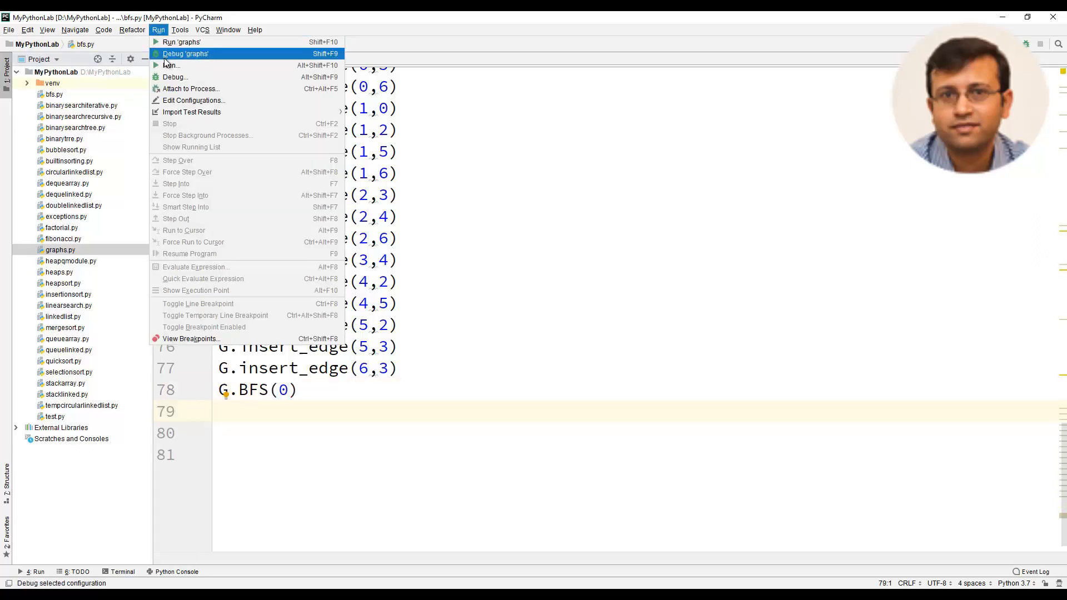
left_click(175, 50)
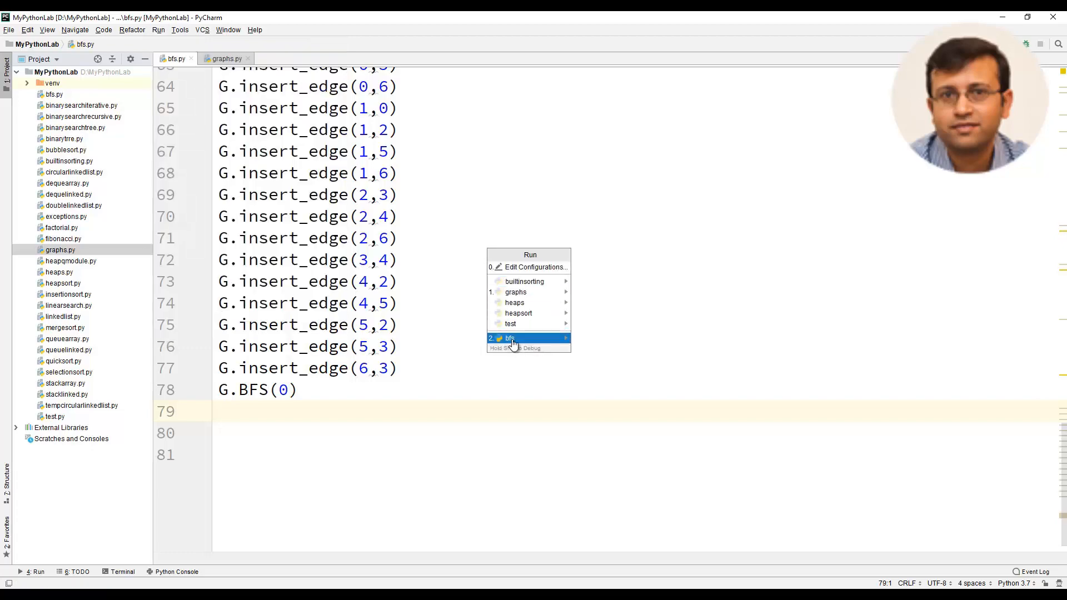
left_click(512, 340)
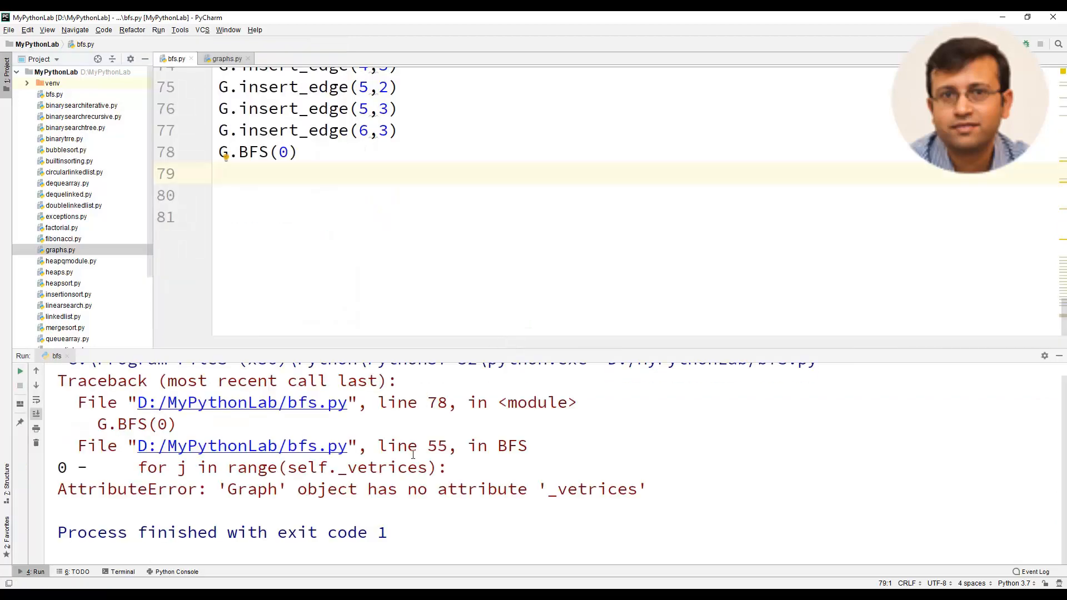
Jump from the traceback to line 55 and correct _vetrices to _vertices
left_click(242, 446)
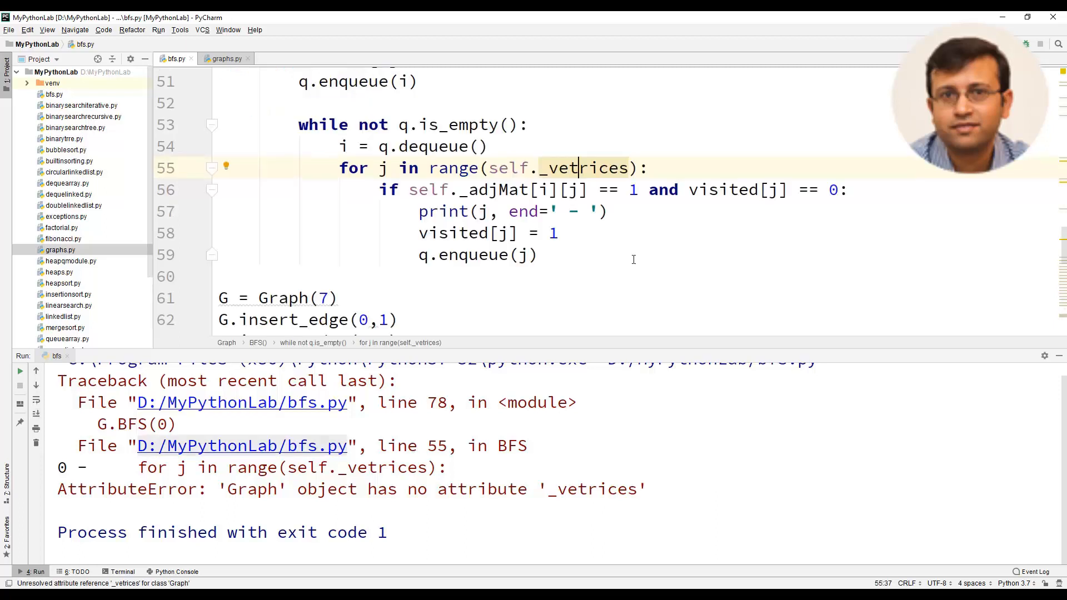
key("Delete")
key("Delete")
key("Delete")
key("Delete")
key("Delete")
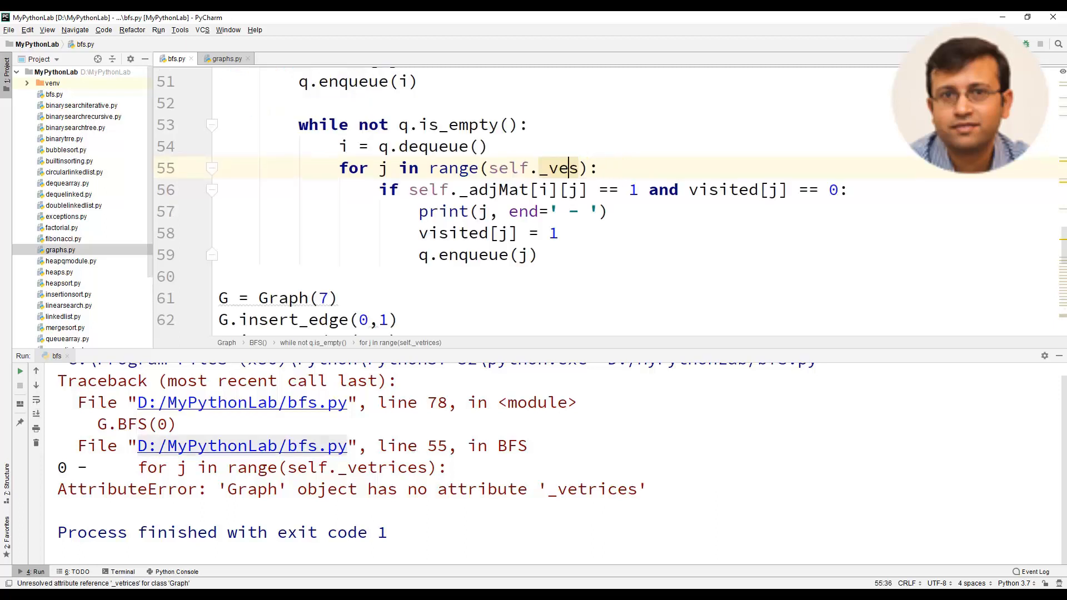
key("Delete")
type("rtices")
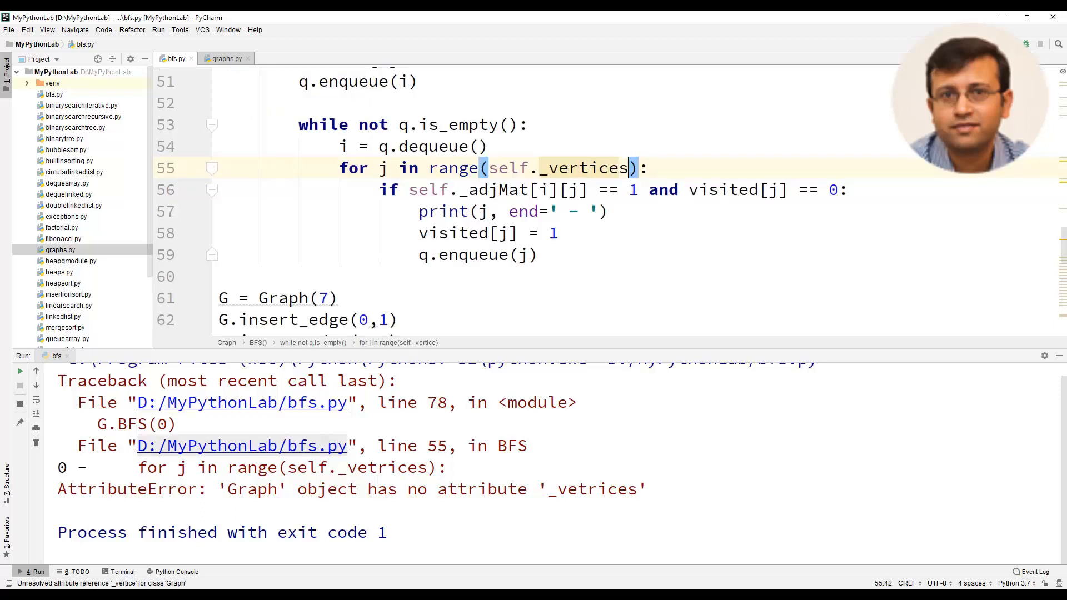
Rerun bfs and highlight the printed traversal 0 - 1 - 5 - 6 - 2 - 3 - 4 in the console
left_click(159, 30)
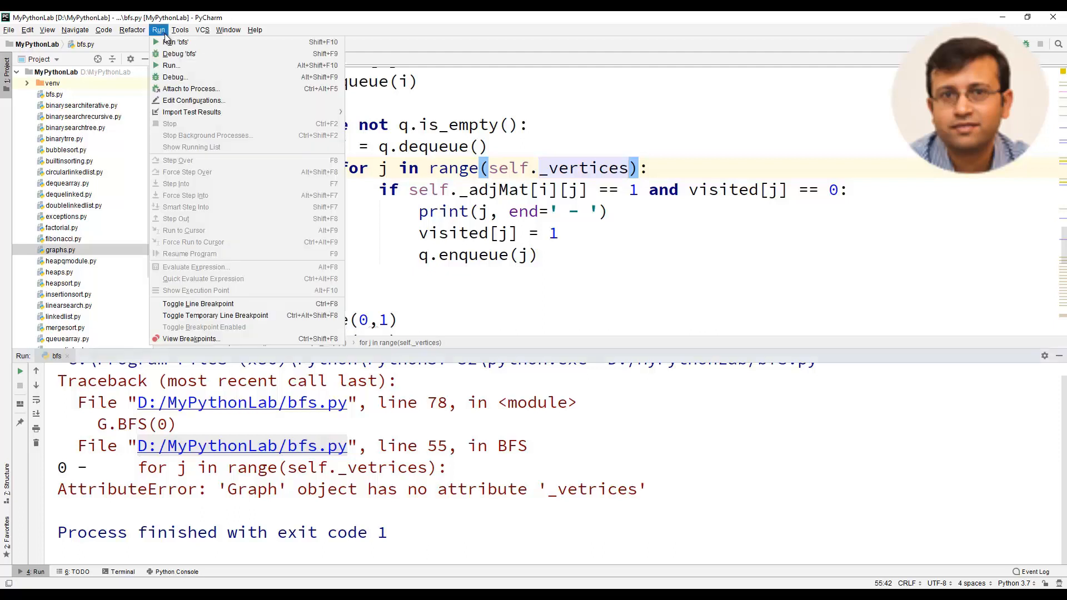
left_click(191, 68)
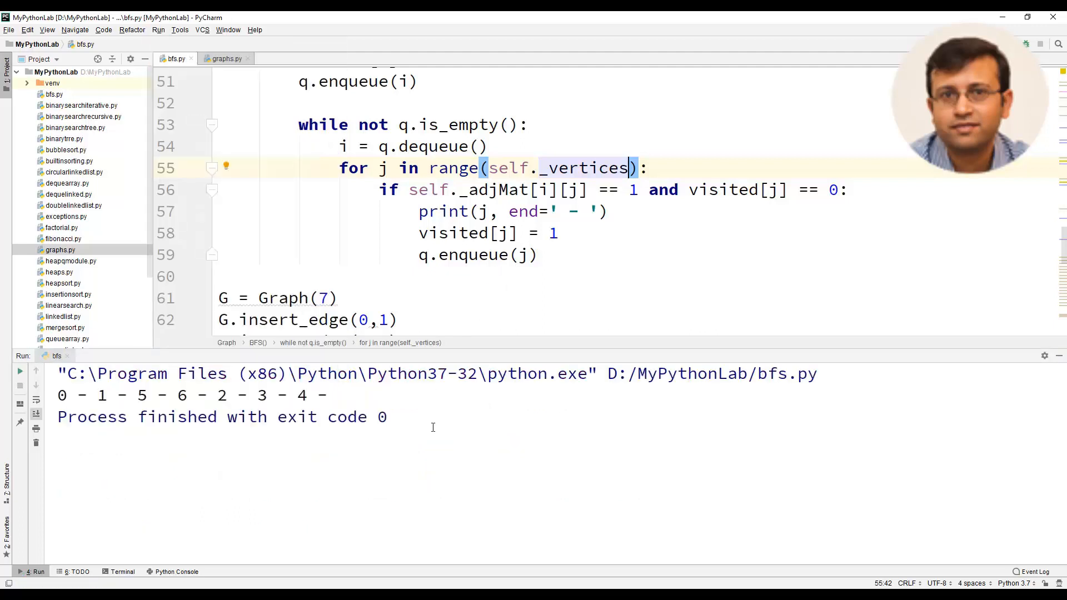
left_click_drag(59, 396, 329, 395)
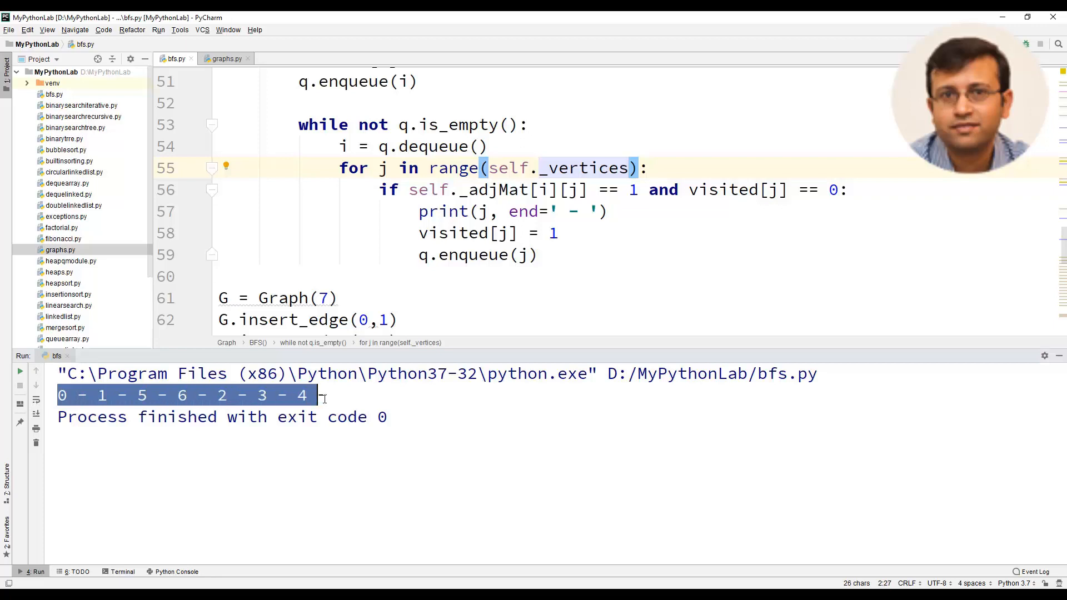